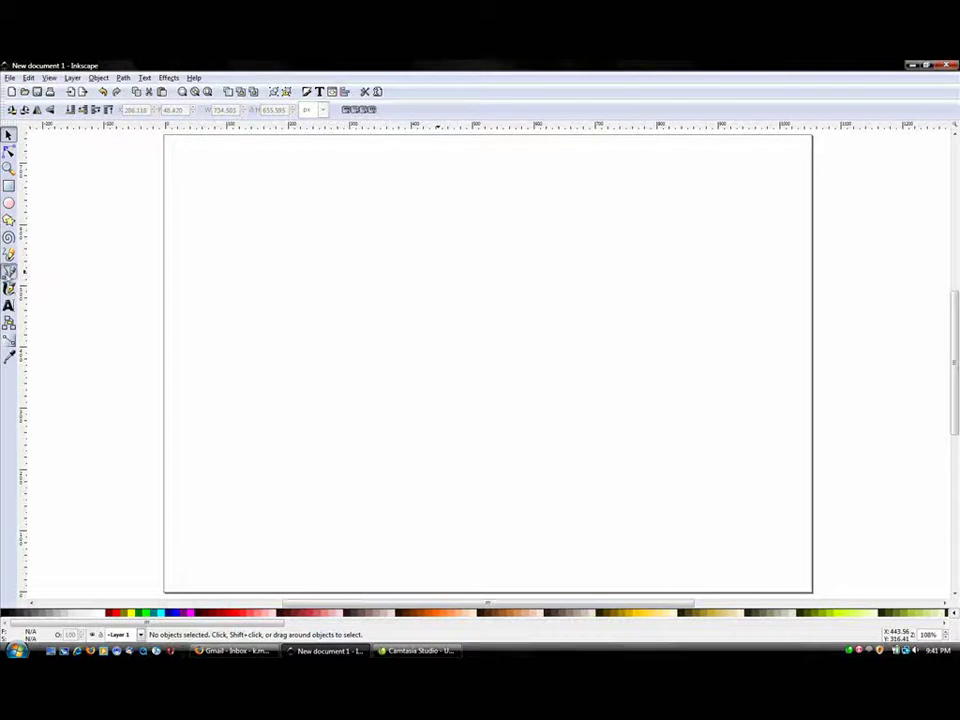
# Draw a closed house outline with walls, angled base, eave tips and a pointed roof peak
pyautogui.click(9, 271)
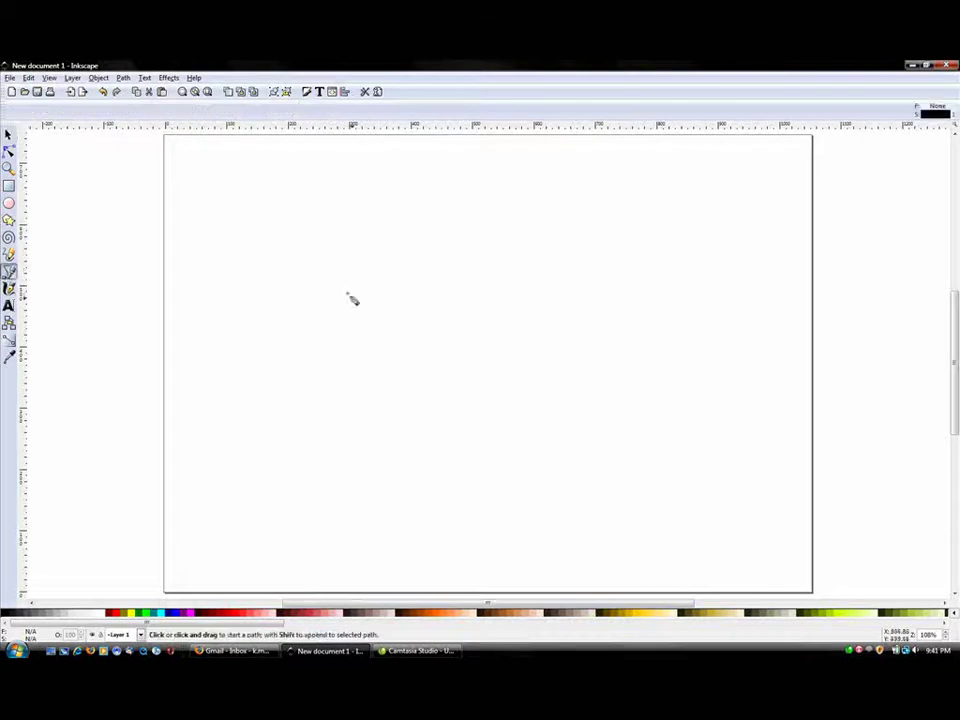
pyautogui.click(350, 306)
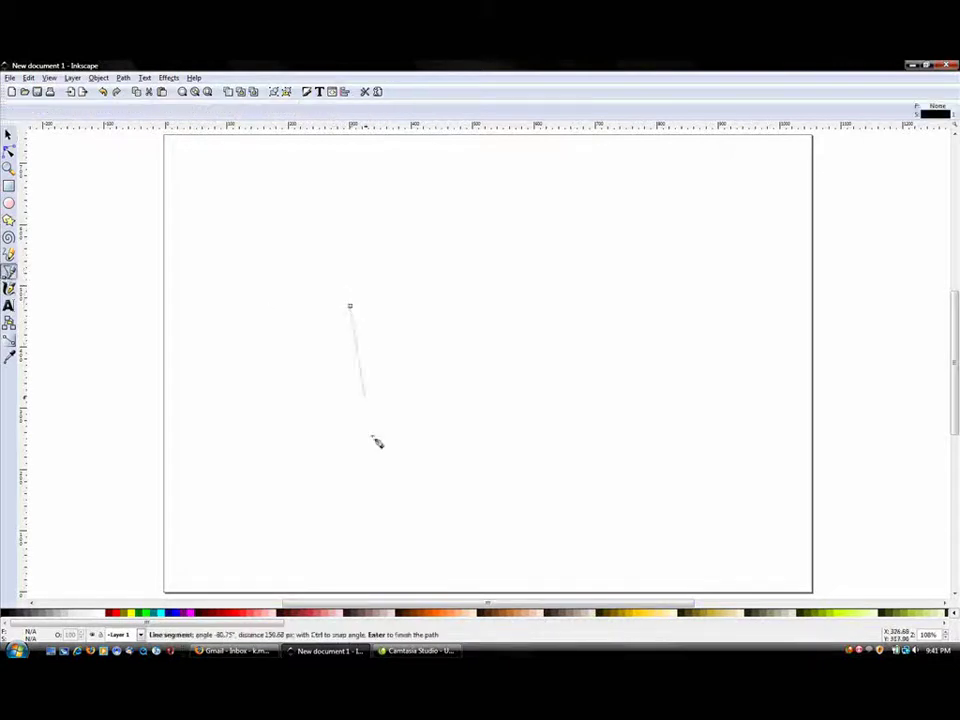
pyautogui.click(336, 479)
pyautogui.click(500, 547)
pyautogui.click(619, 450)
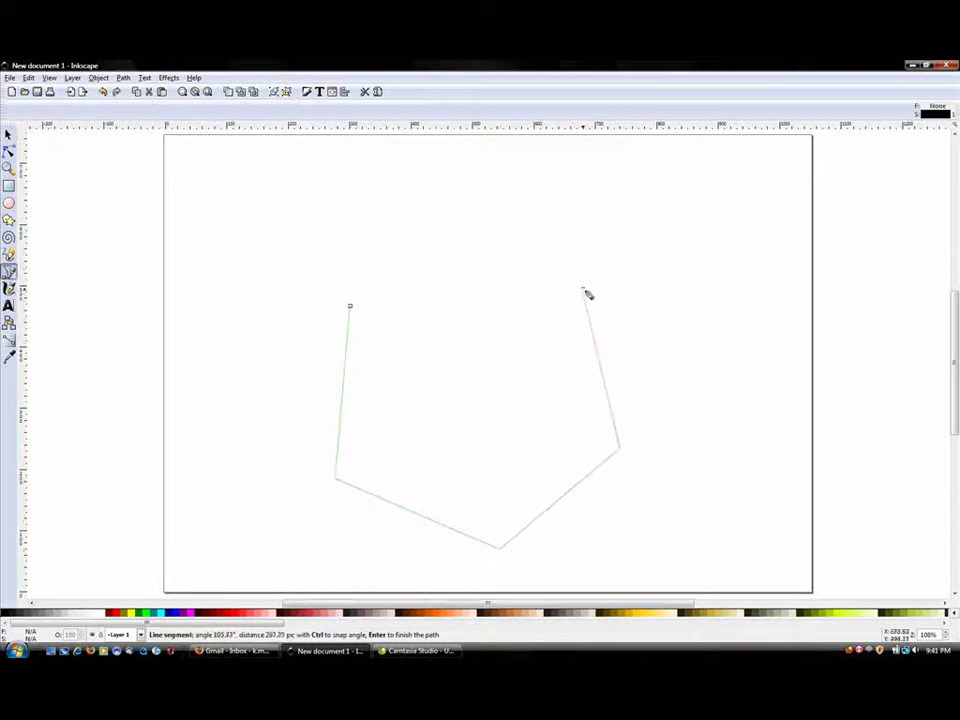
pyautogui.click(586, 283)
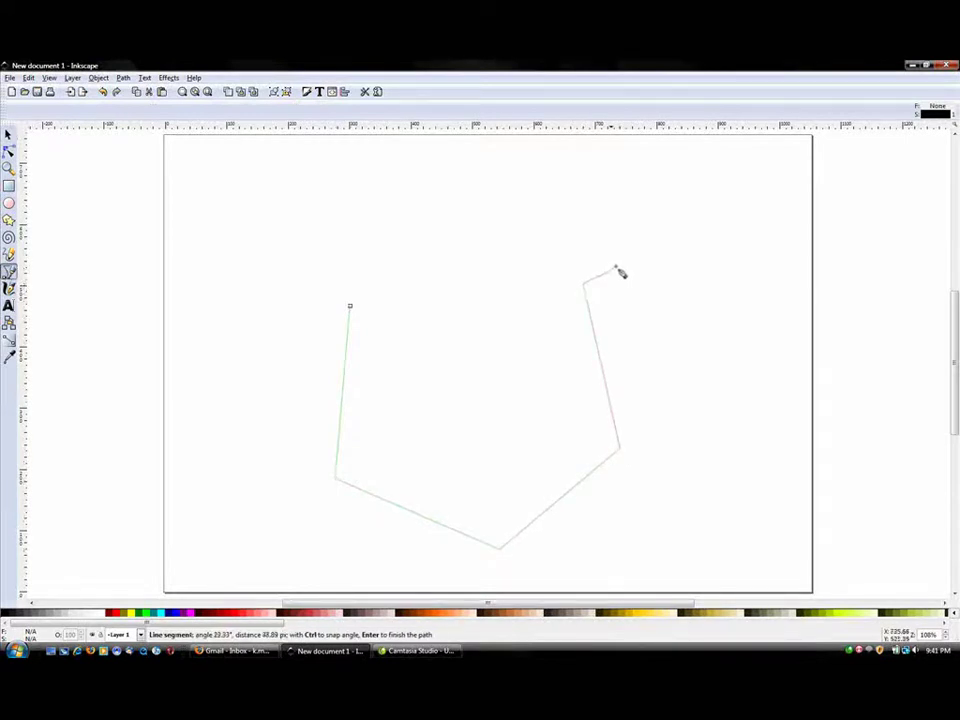
pyautogui.click(616, 266)
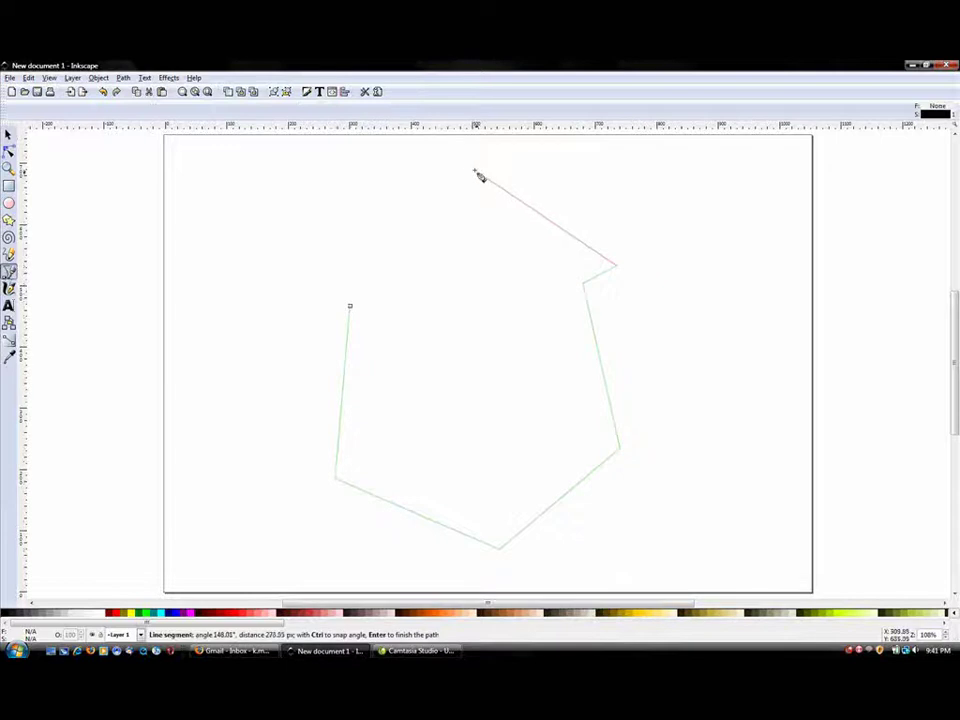
pyautogui.click(470, 169)
pyautogui.click(320, 288)
pyautogui.click(349, 305)
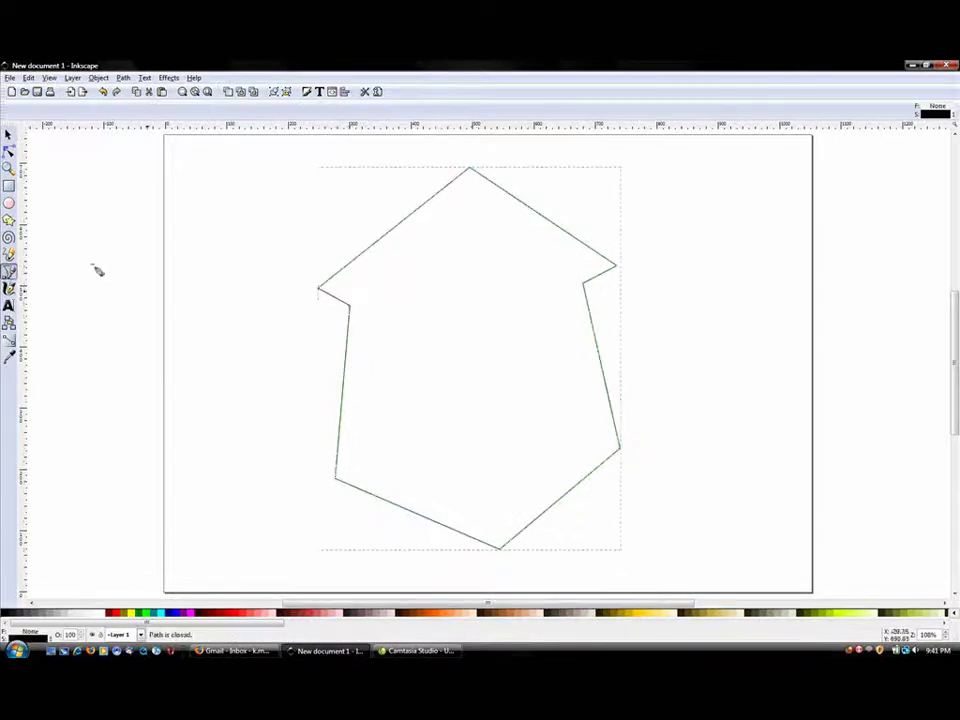
# Nudge the left eave tip and the right wall's top corner to refine the eaves
pyautogui.press('n')
pyautogui.moveTo(319, 288); pyautogui.dragTo(312, 296)
pyautogui.moveTo(585, 286)
pyautogui.mouseDown()
pyautogui.moveTo(585, 299)
pyautogui.moveTo(618, 274)
pyautogui.moveTo(616, 292)
pyautogui.moveTo(626, 294)
pyautogui.mouseUp()
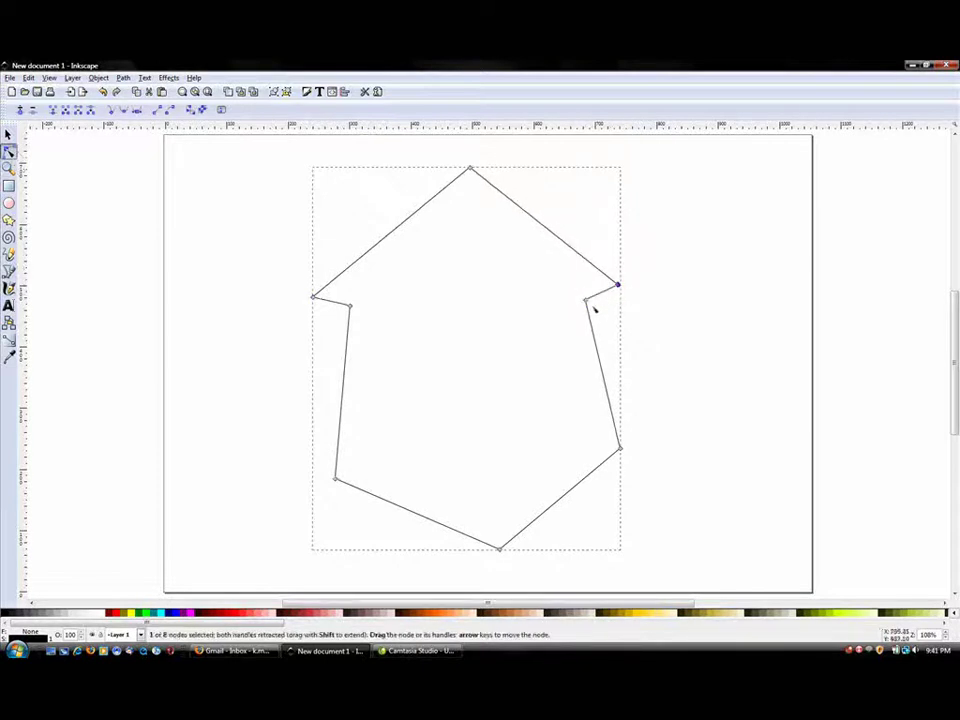
# Fill the house outline near-black and set its stroke paint to none
pyautogui.click(8, 133)
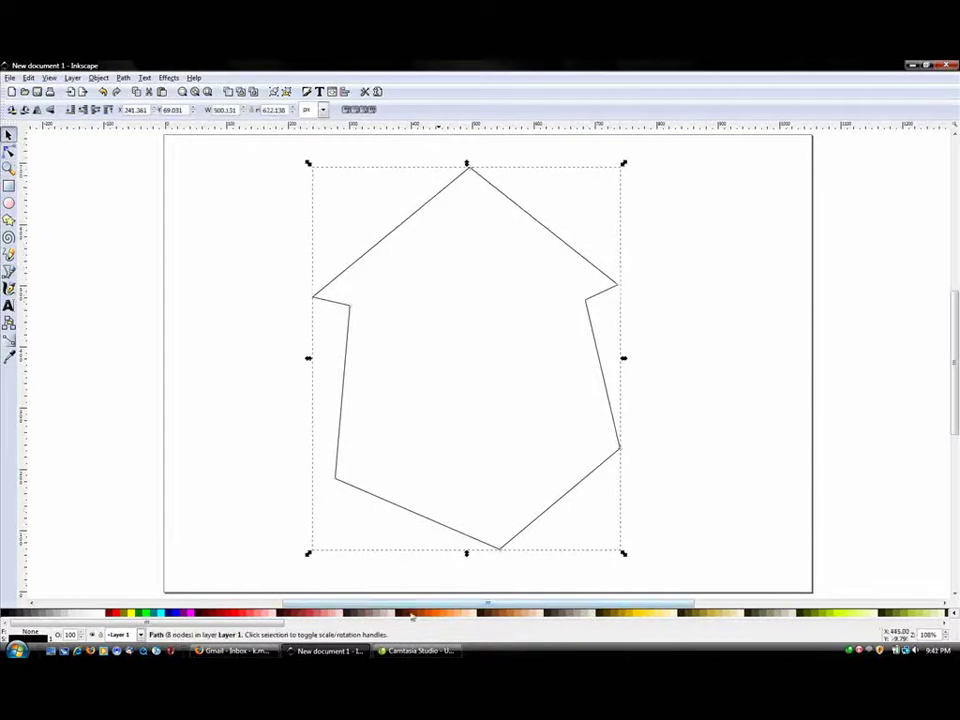
pyautogui.click(356, 615)
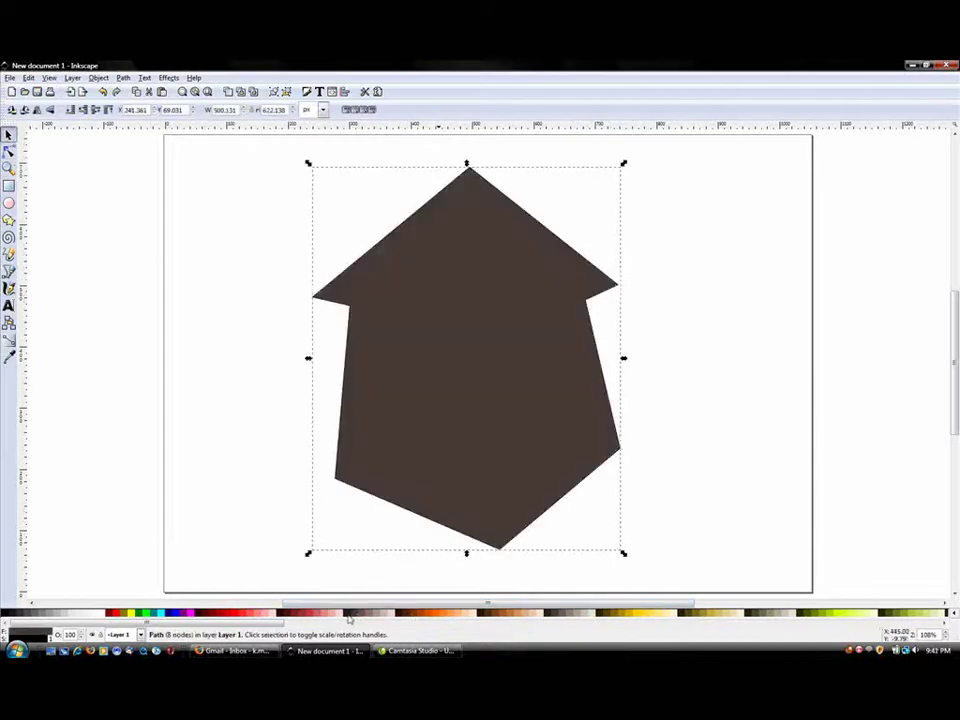
pyautogui.click(343, 614)
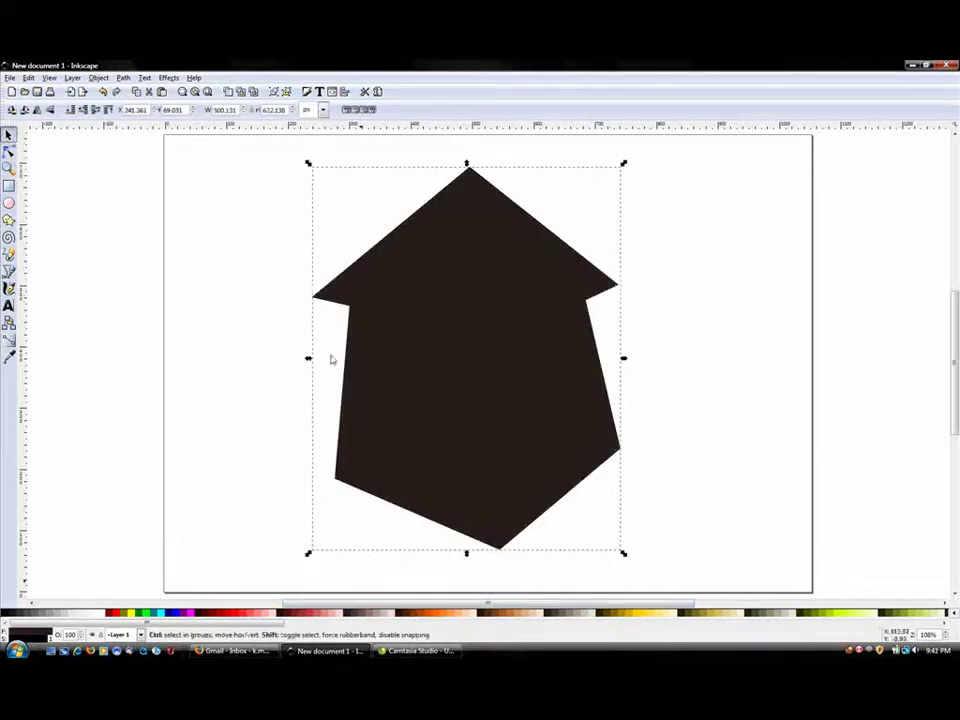
pyautogui.hotkey('ctrl', 'shift', 'f')
pyautogui.click(81, 112)
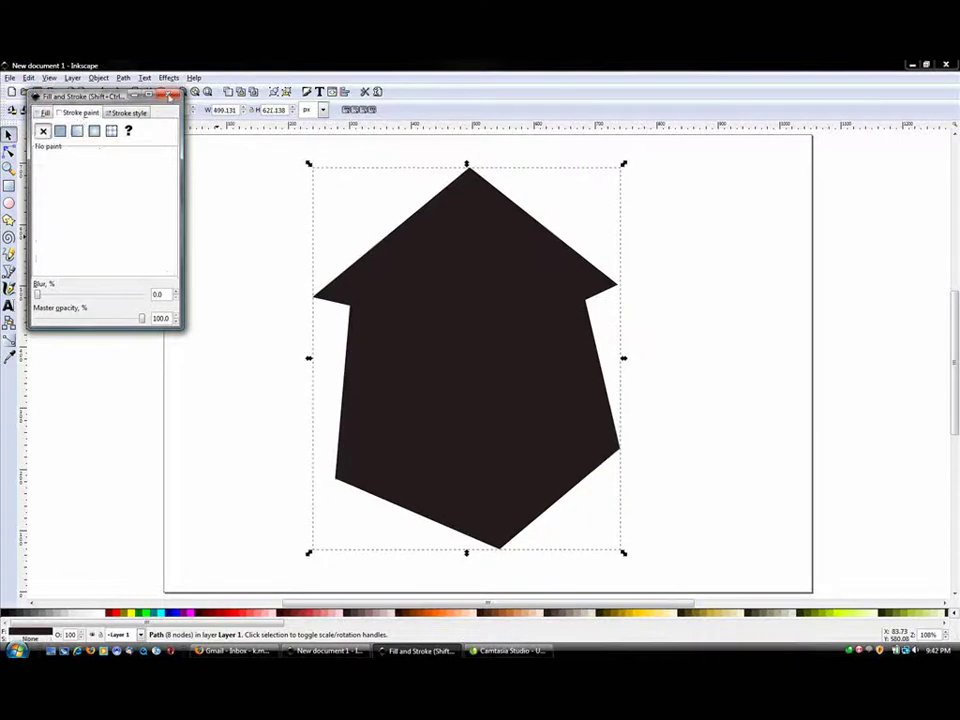
pyautogui.click(172, 95)
pyautogui.click(8, 270)
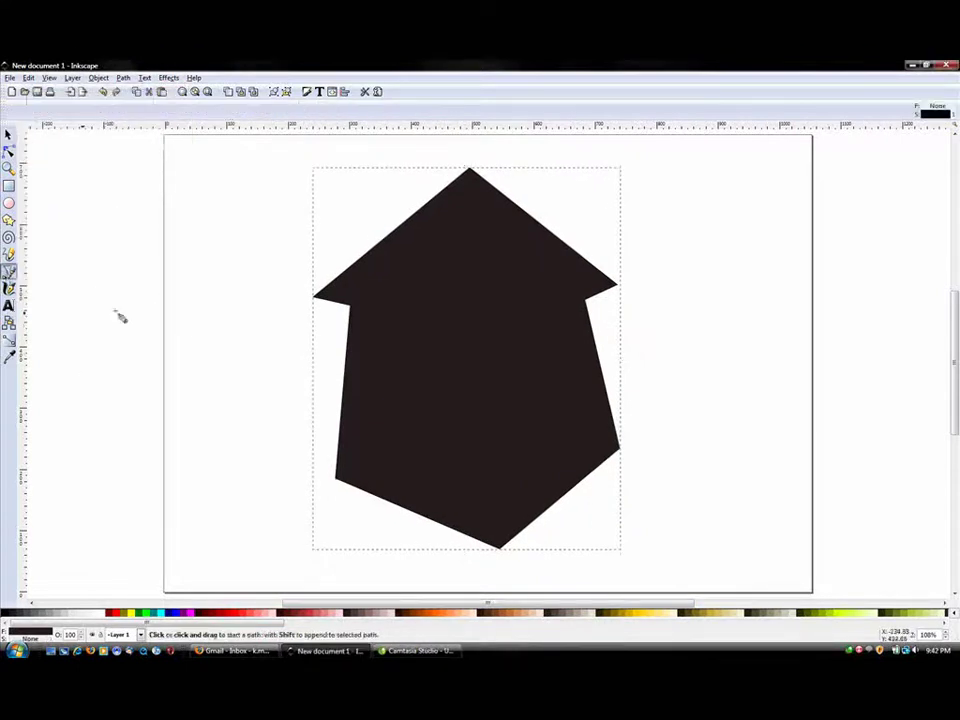
# Draw a closed roof path from the left eave tip through the peak to the right eave tip
pyautogui.click(316, 296)
pyautogui.click(470, 172)
pyautogui.click(619, 290)
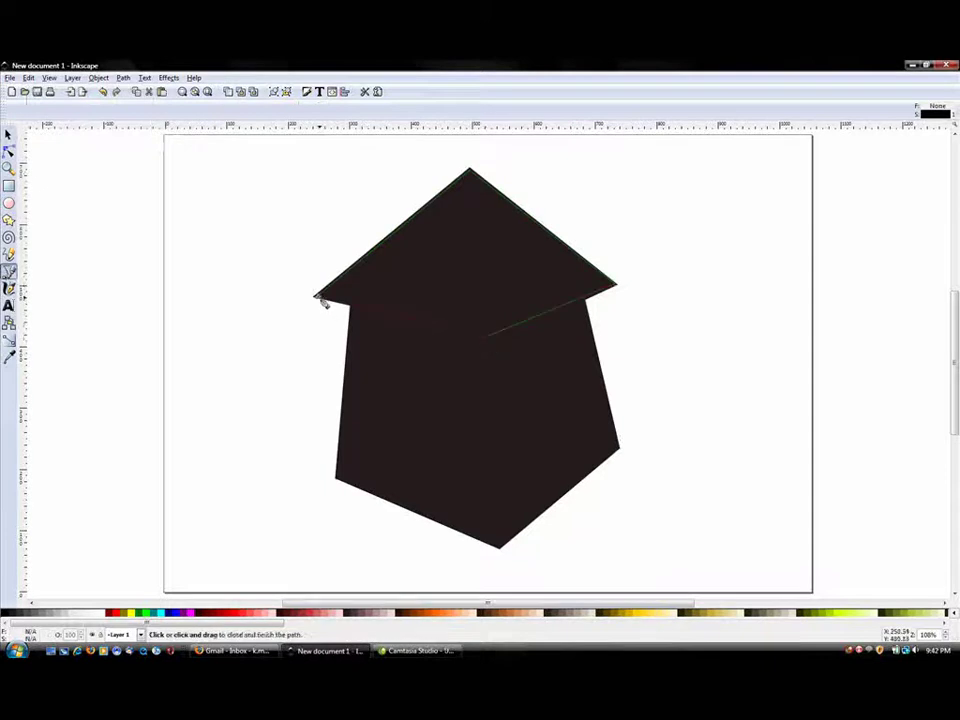
pyautogui.click(319, 300)
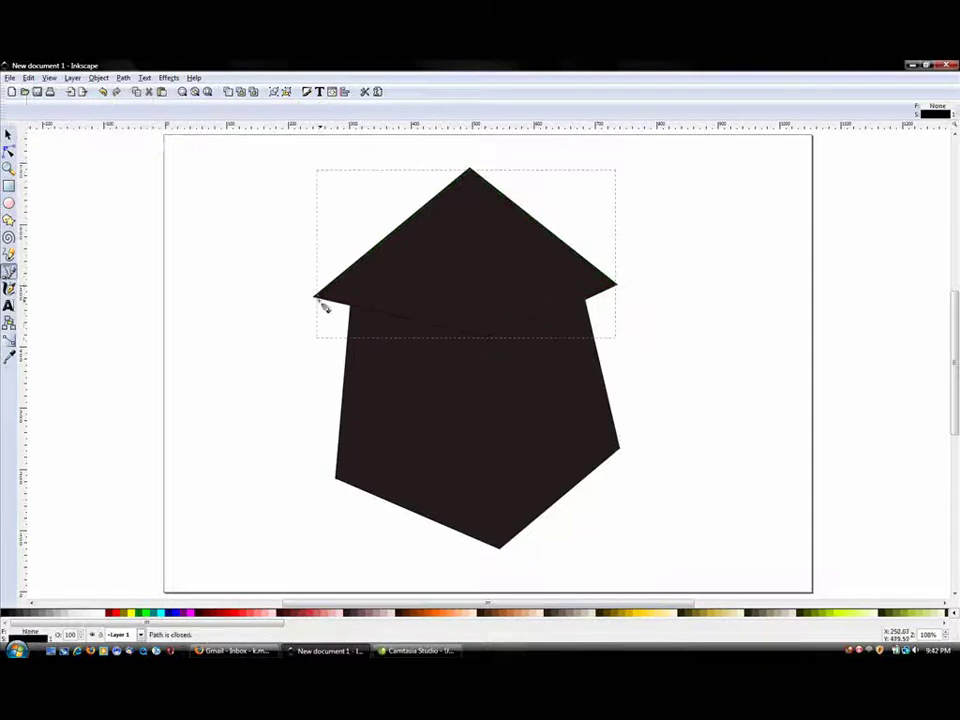
# Fill the roof orange-brown and remove its outline
pyautogui.click(415, 614)
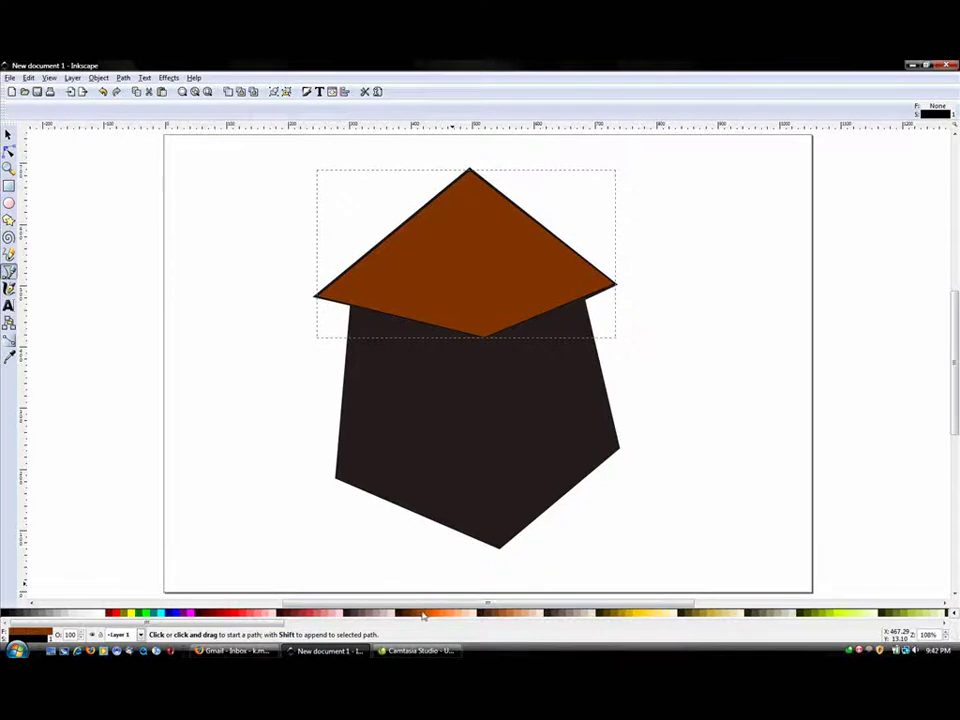
pyautogui.click(422, 614)
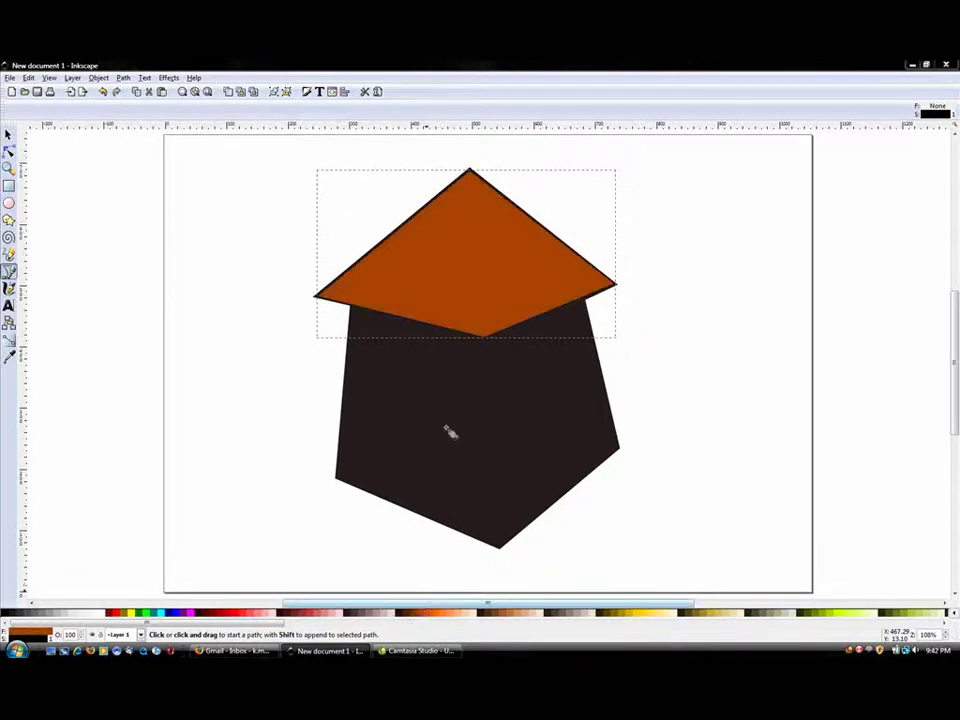
pyautogui.hotkey('ctrl', 'shift', 'f')
pyautogui.click(80, 113)
pyautogui.click(43, 131)
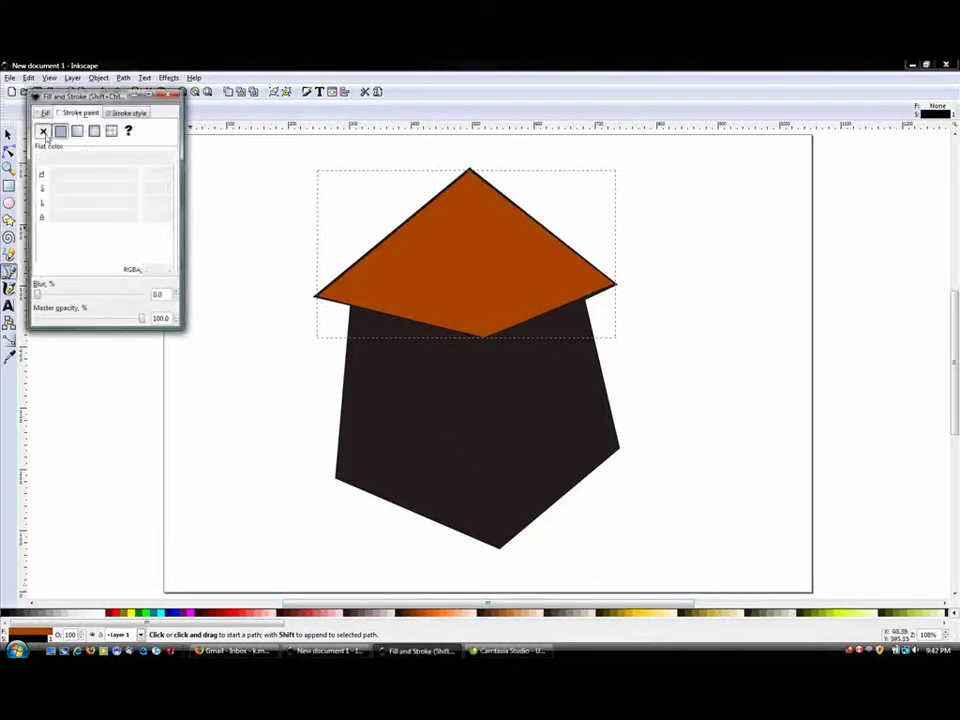
pyautogui.click(172, 95)
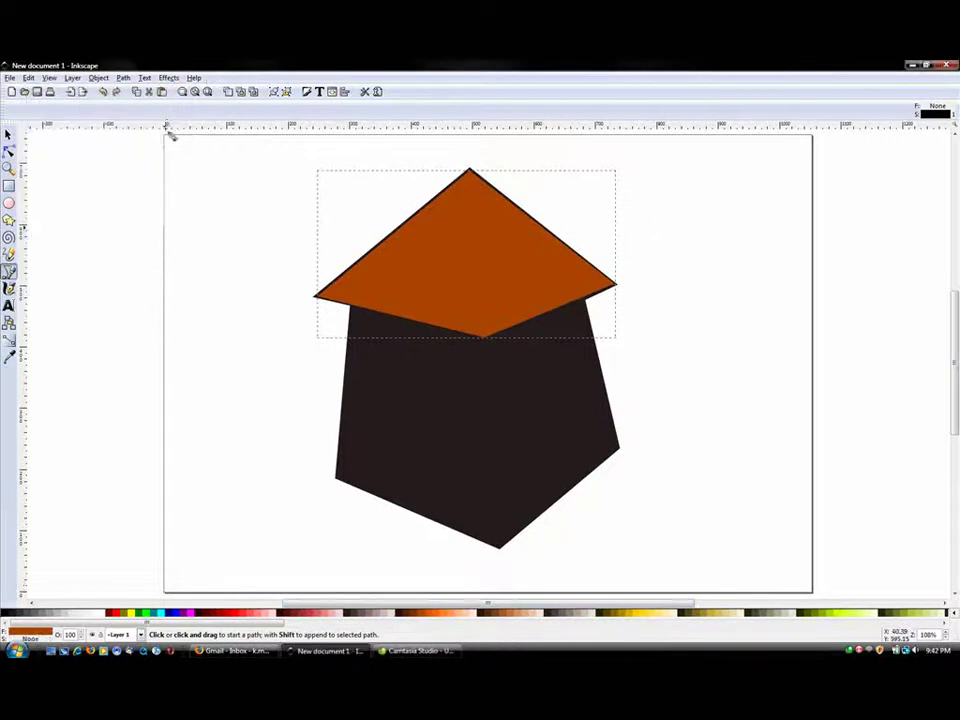
pyautogui.press('F2')
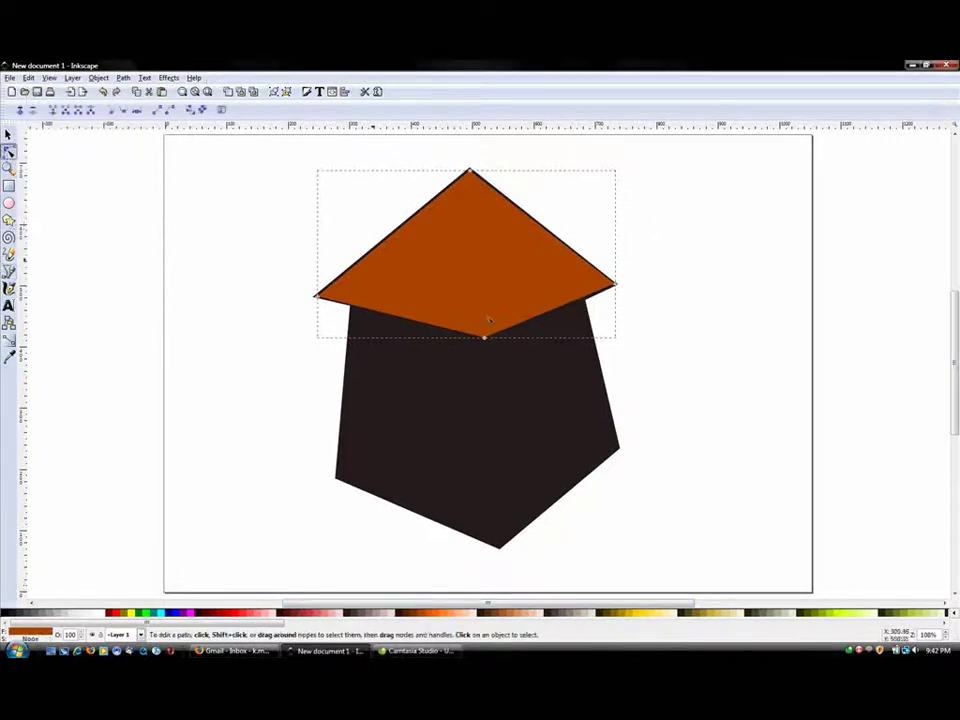
pyautogui.click(567, 330)
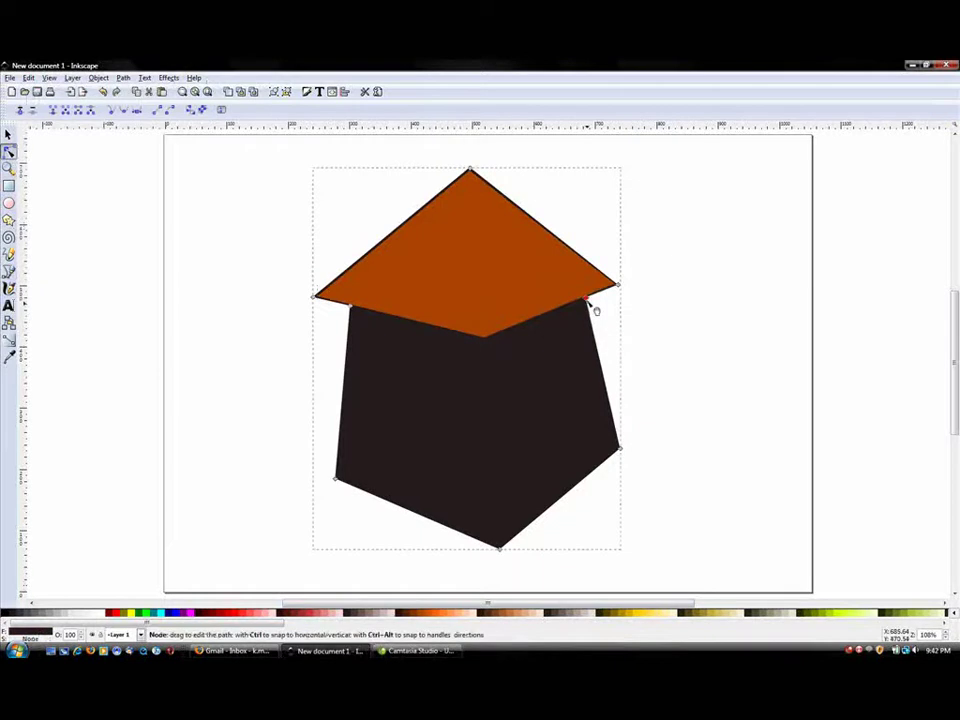
pyautogui.click(590, 304)
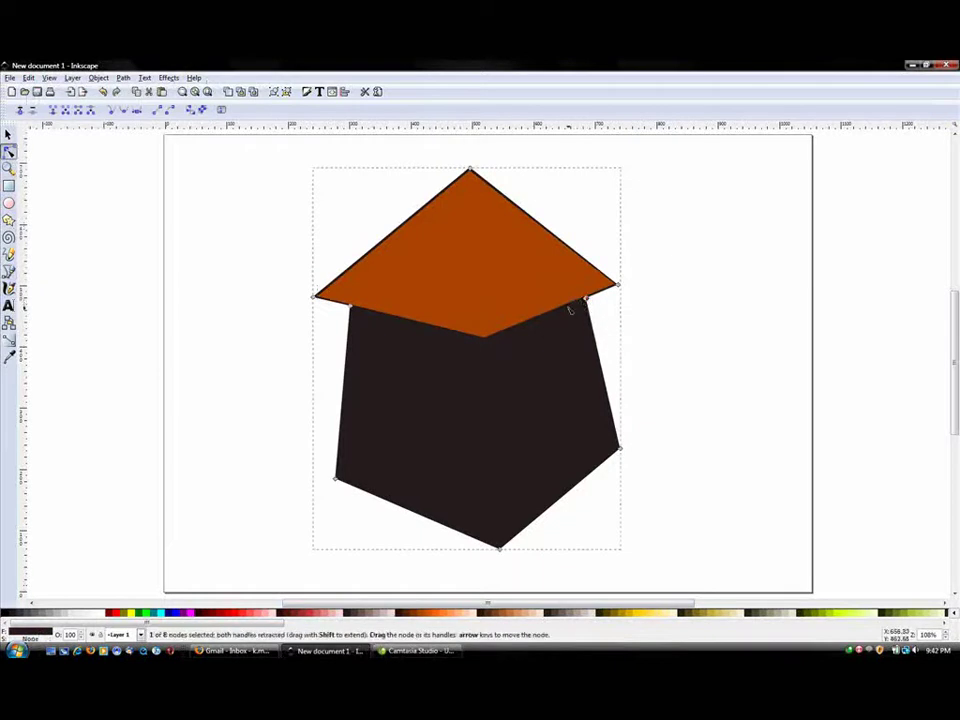
pyautogui.click(320, 302)
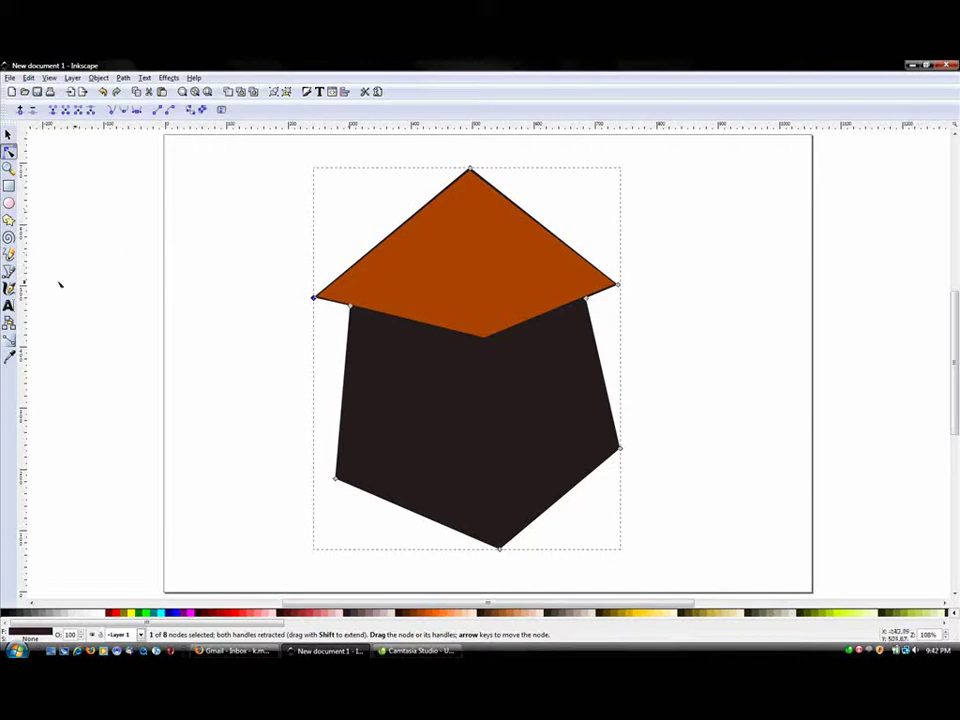
pyautogui.press('b')
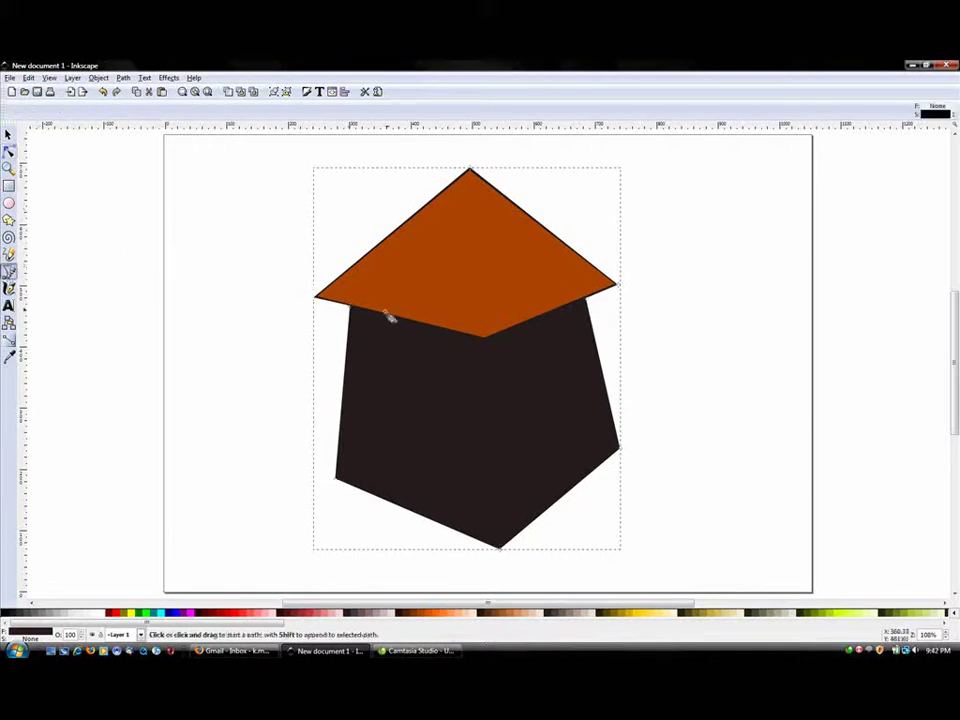
# Trace a closed wall pentagon under the roof, from the top-left corner around the base
pyautogui.click(350, 309)
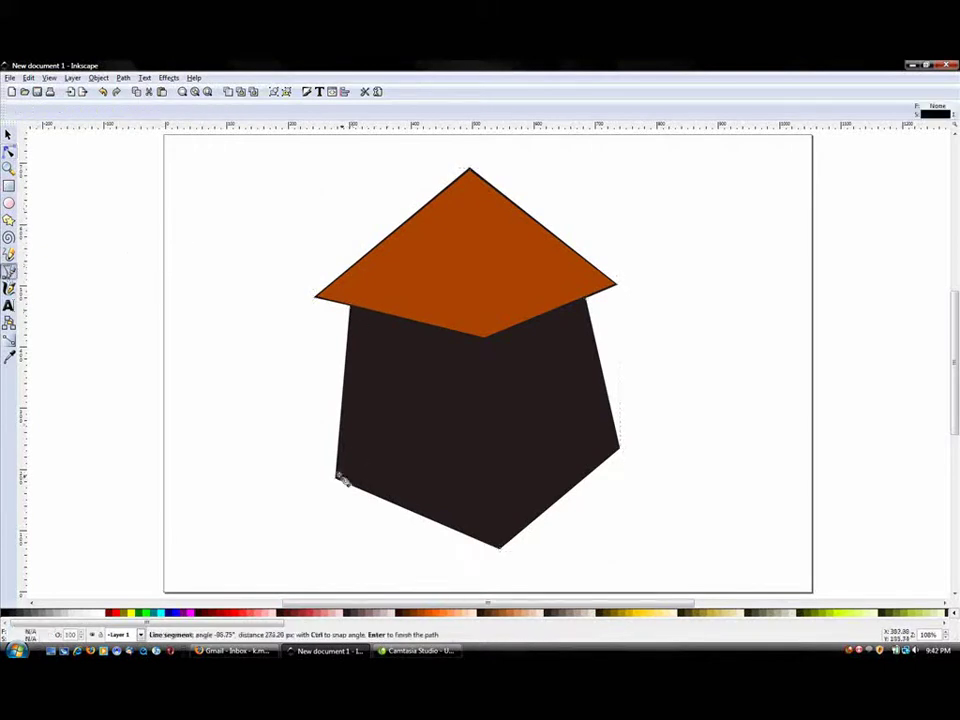
pyautogui.click(337, 477)
pyautogui.click(500, 547)
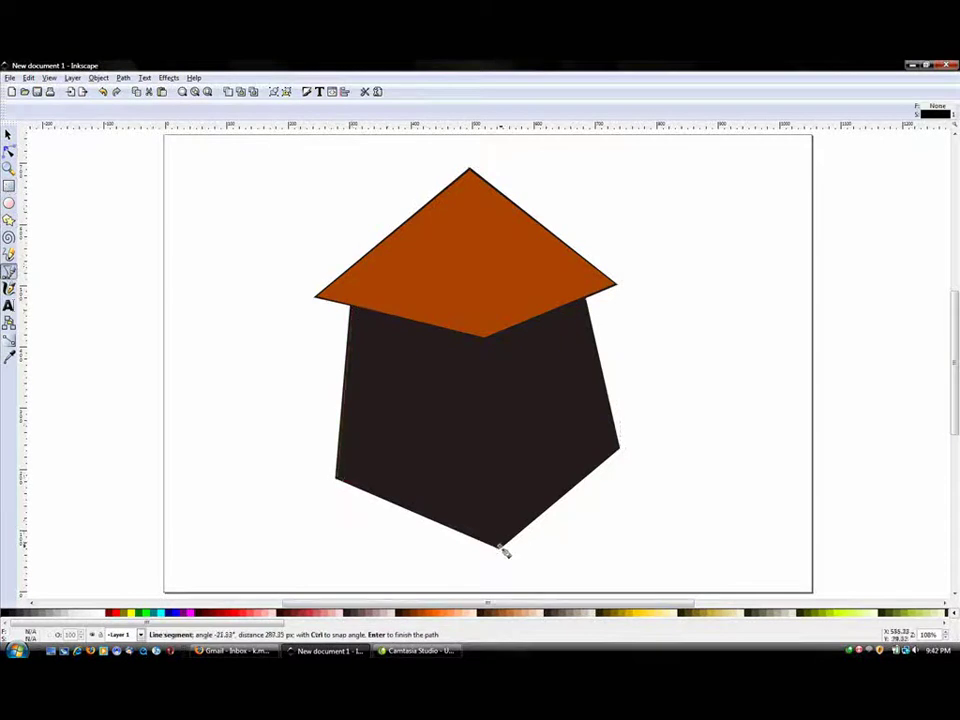
pyautogui.click(619, 453)
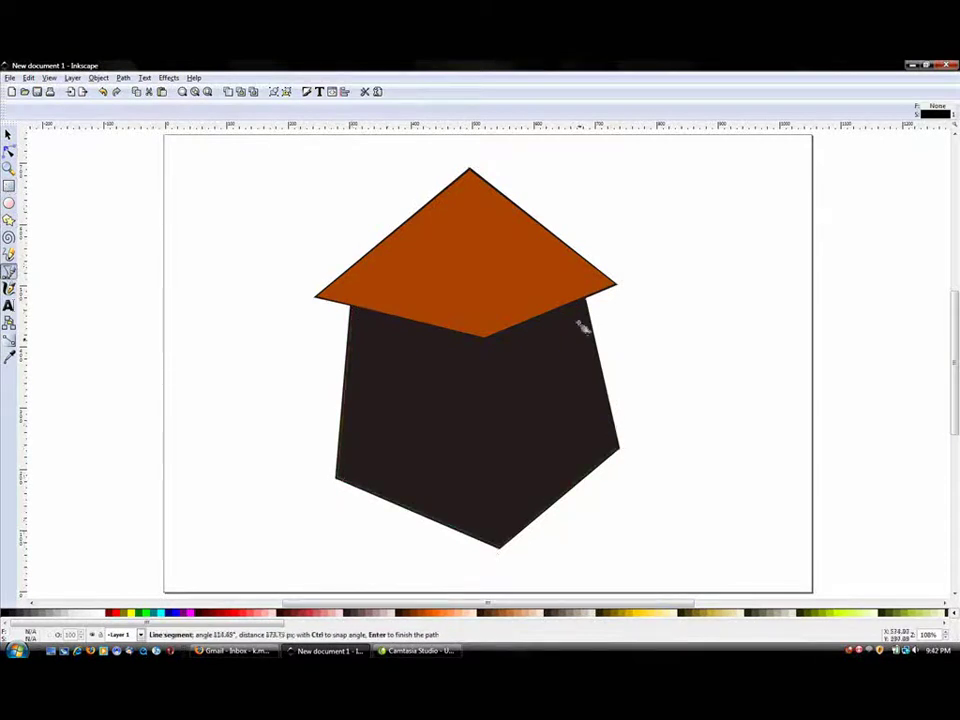
pyautogui.click(587, 303)
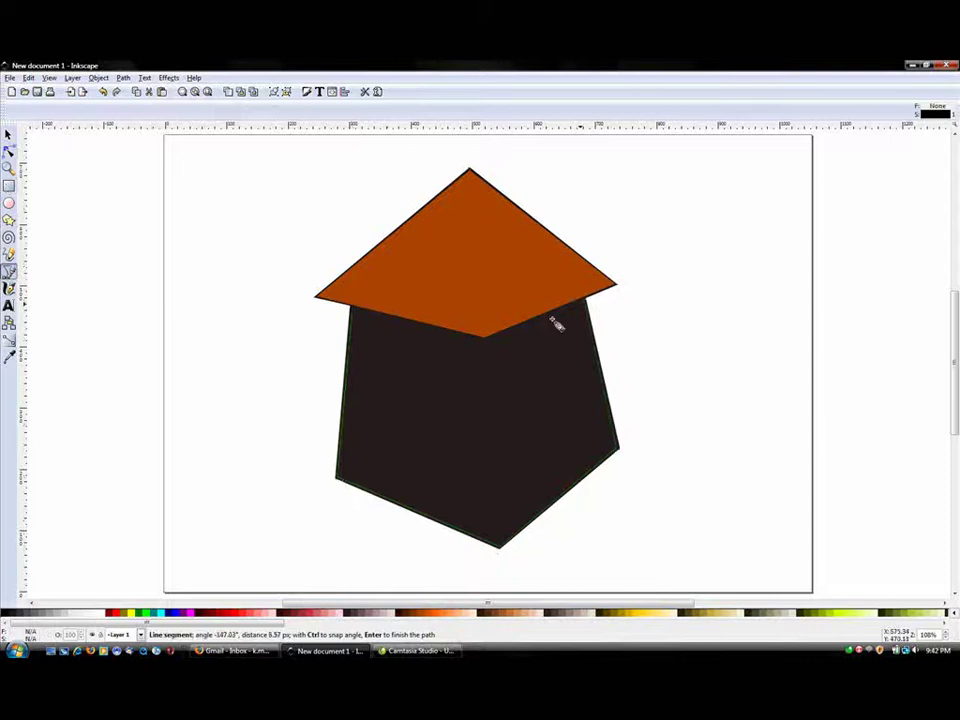
pyautogui.click(485, 339)
pyautogui.click(352, 311)
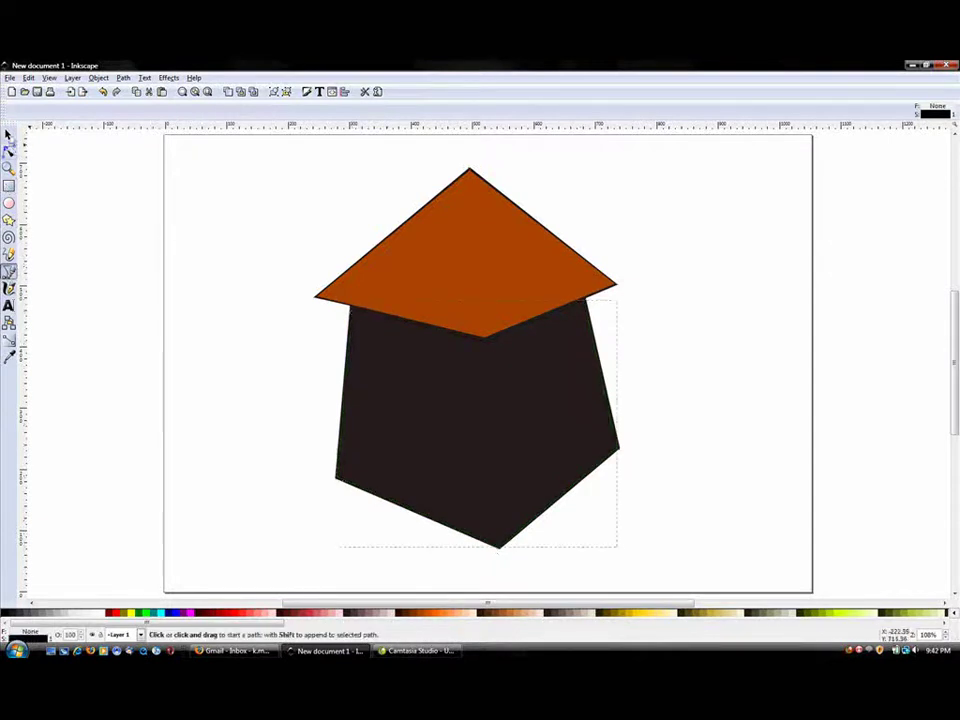
# Fill the wall pentagon mauve-grey, keeping a dark outline
pyautogui.click(8, 133)
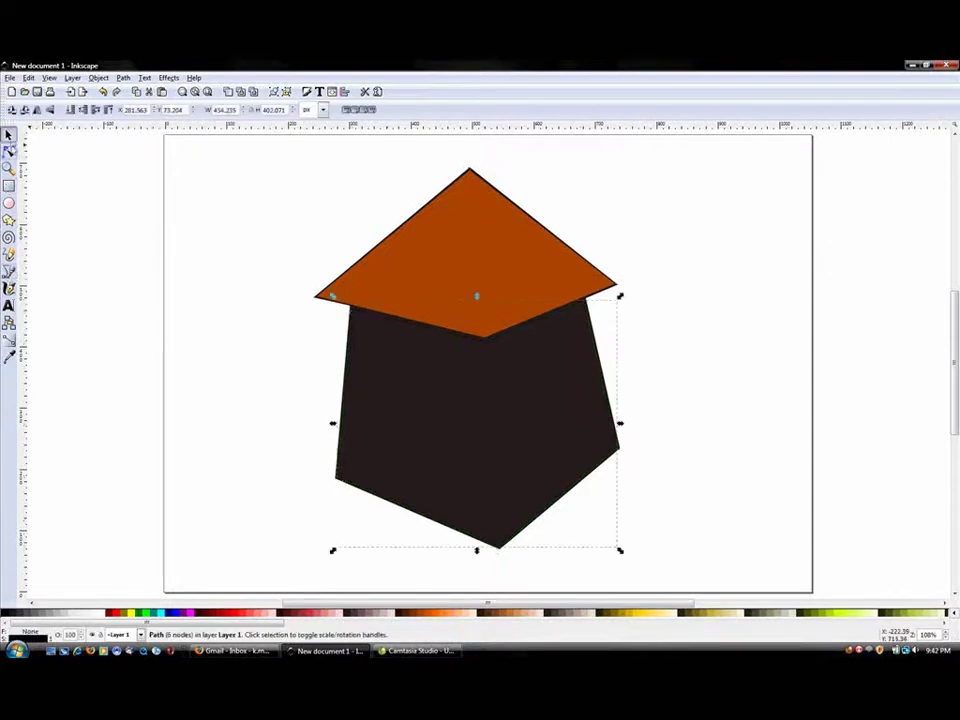
pyautogui.click(372, 613)
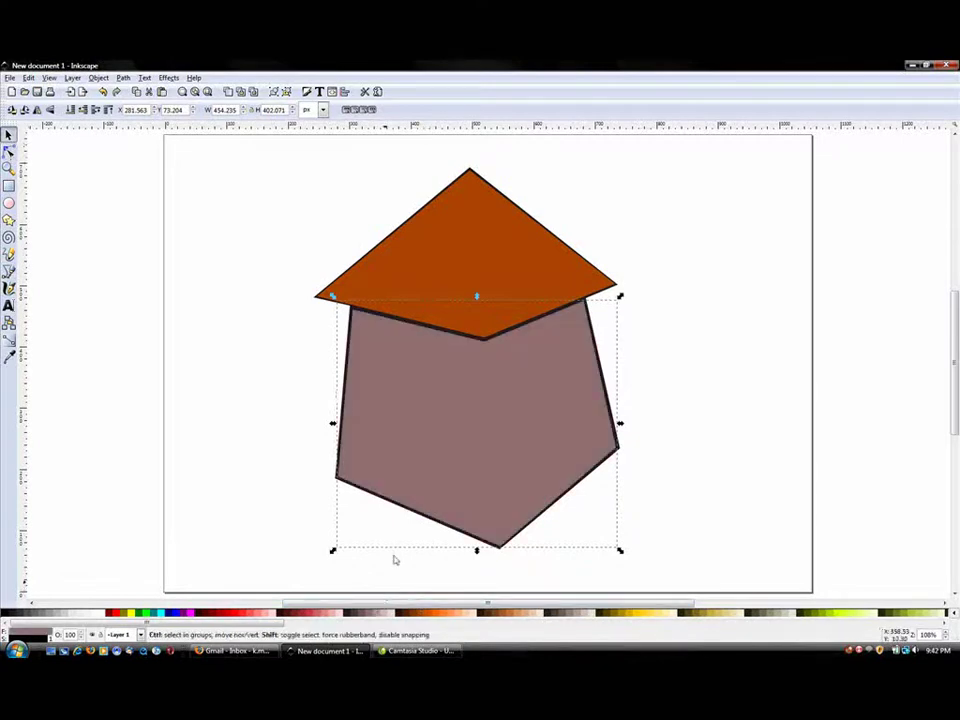
pyautogui.hotkey('ctrl', 'shift', 'f')
pyautogui.click(80, 113)
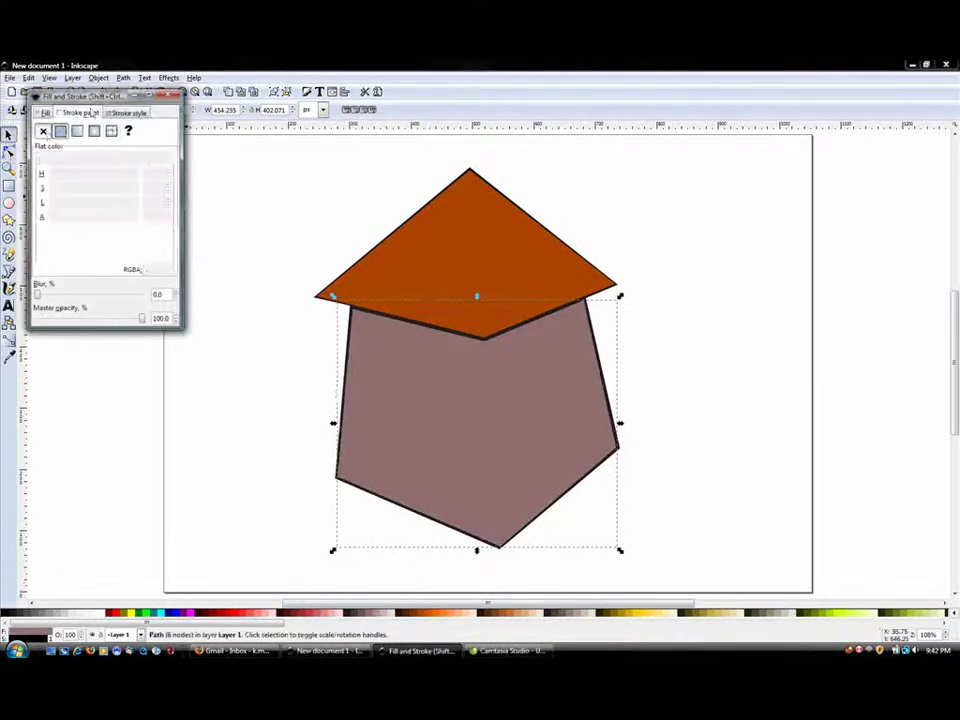
pyautogui.click(172, 96)
pyautogui.press('F2')
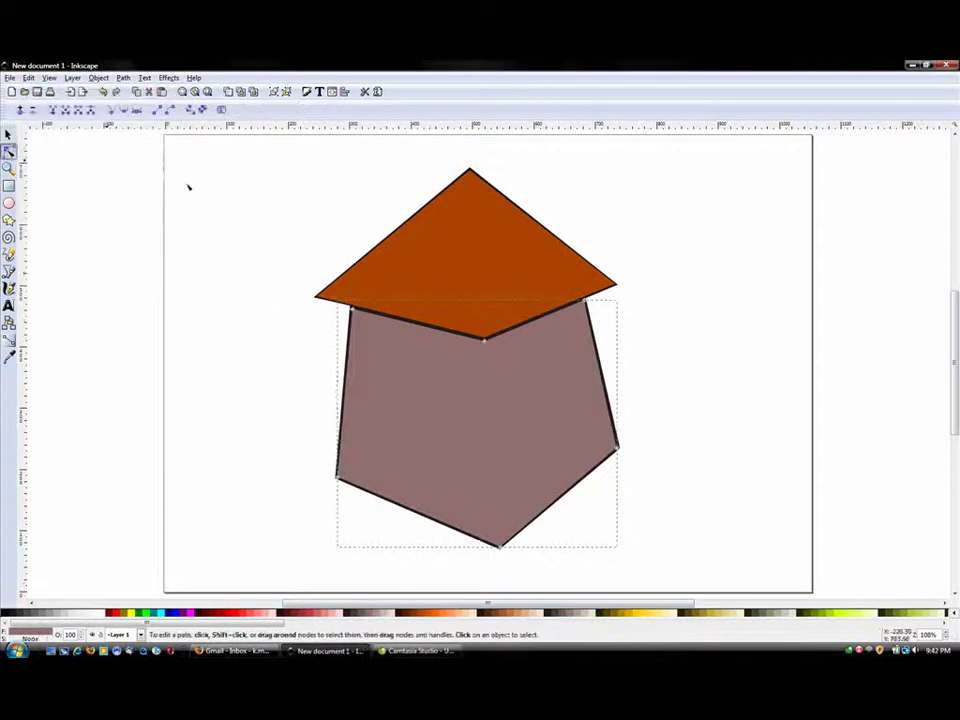
pyautogui.click(361, 316)
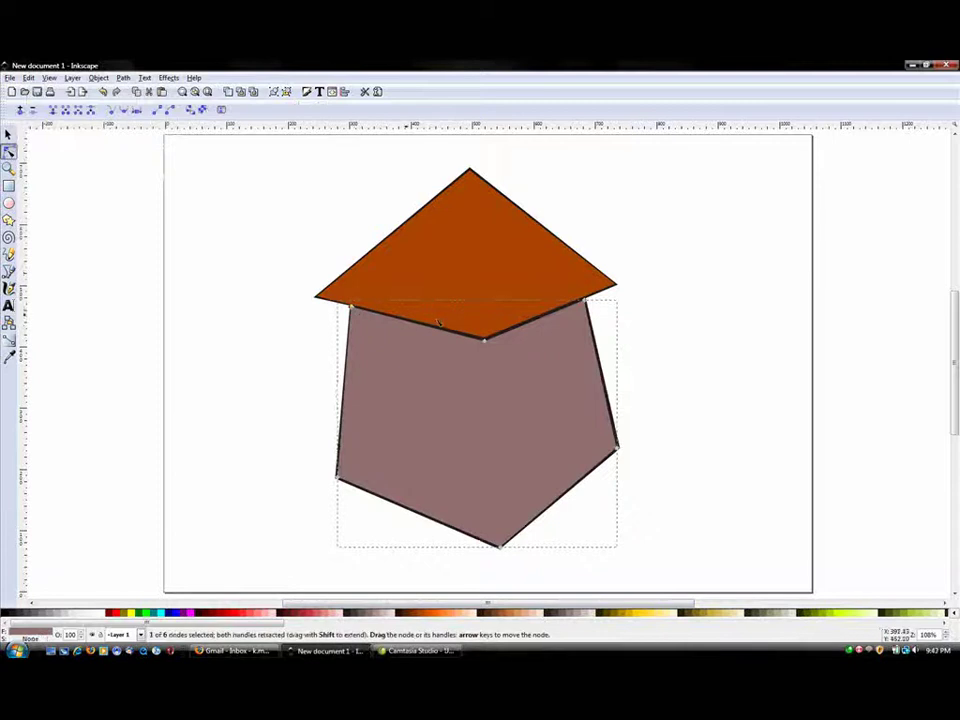
pyautogui.click(593, 312)
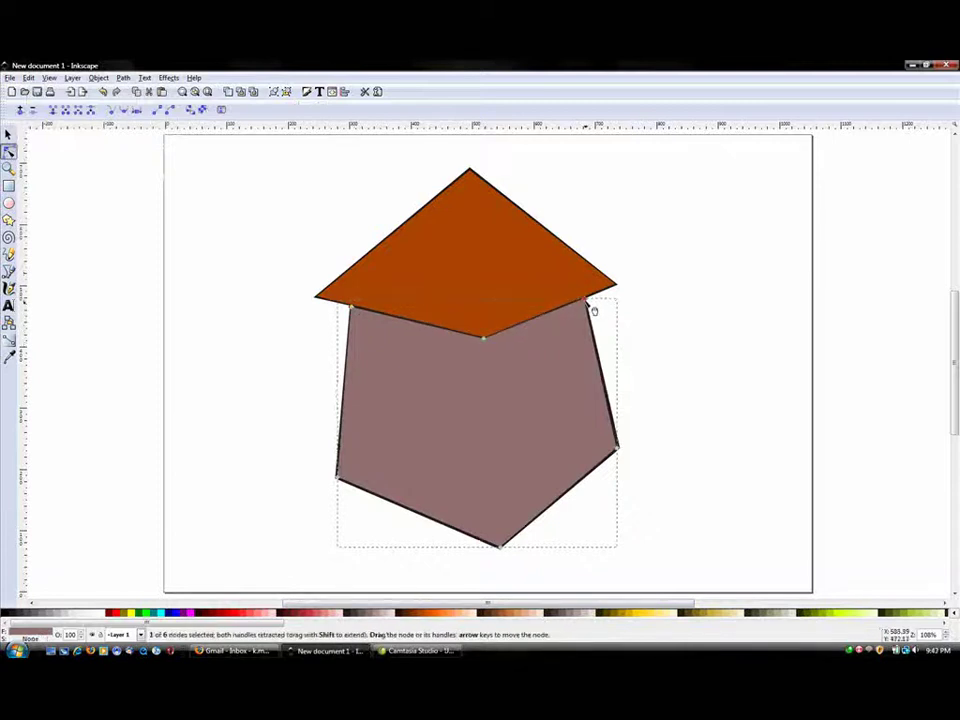
pyautogui.click(492, 344)
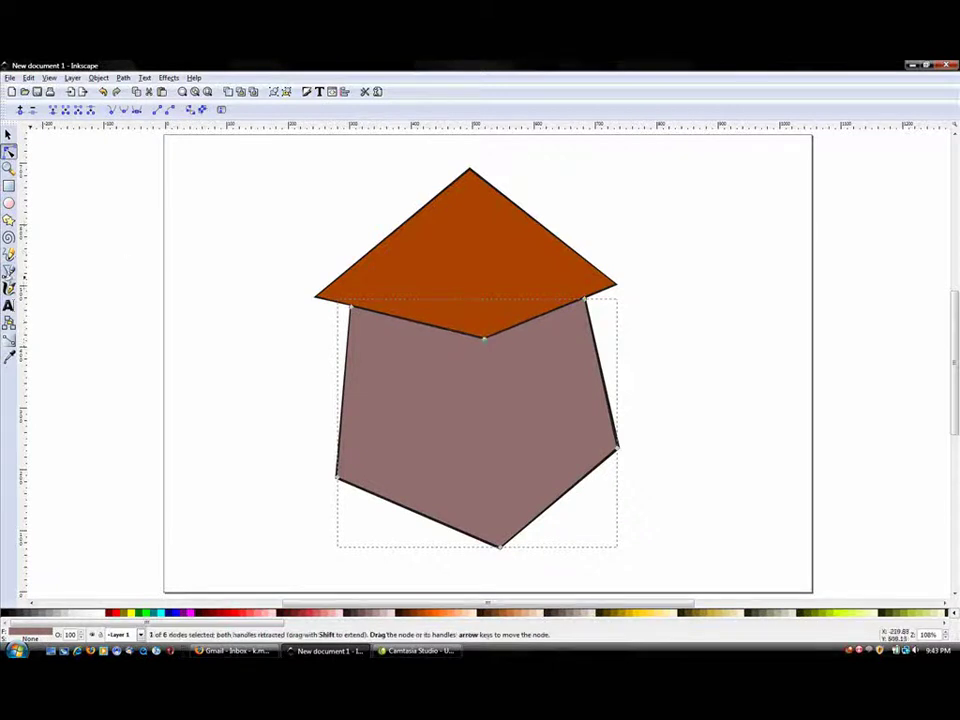
pyautogui.press('b')
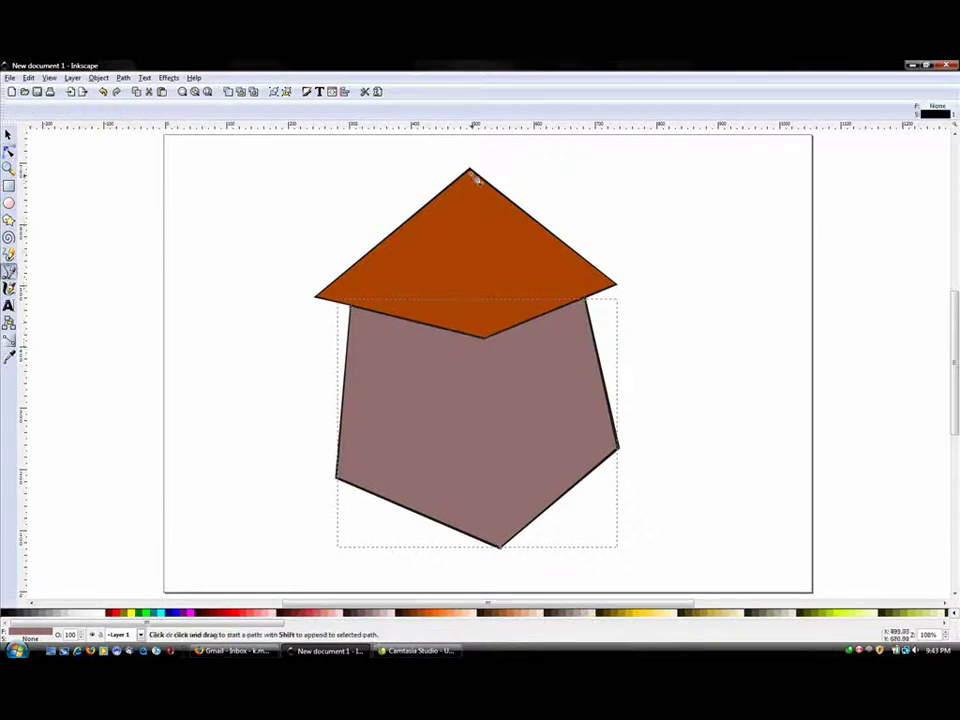
# Draw a closed right roof face from the apex to the bottom vertex and right corner
pyautogui.click(473, 174)
pyautogui.click(485, 339)
pyautogui.click(617, 287)
pyautogui.click(471, 174)
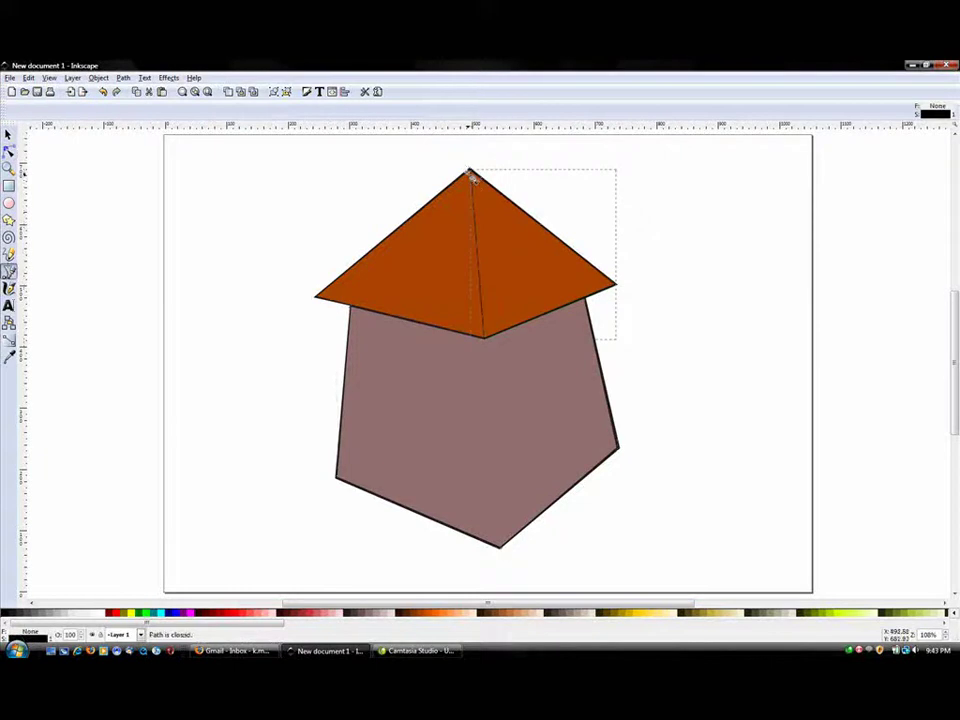
# Fill the right roof face dark brown with no outline
pyautogui.click(418, 614)
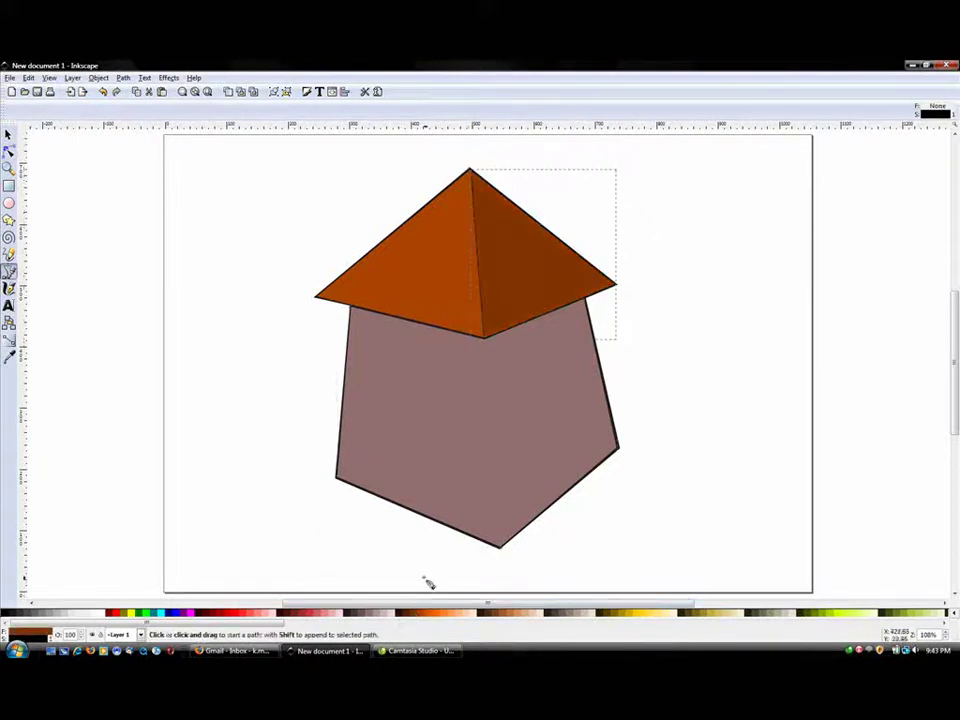
pyautogui.hotkey('ctrl', 'shift', 'f')
pyautogui.click(80, 112)
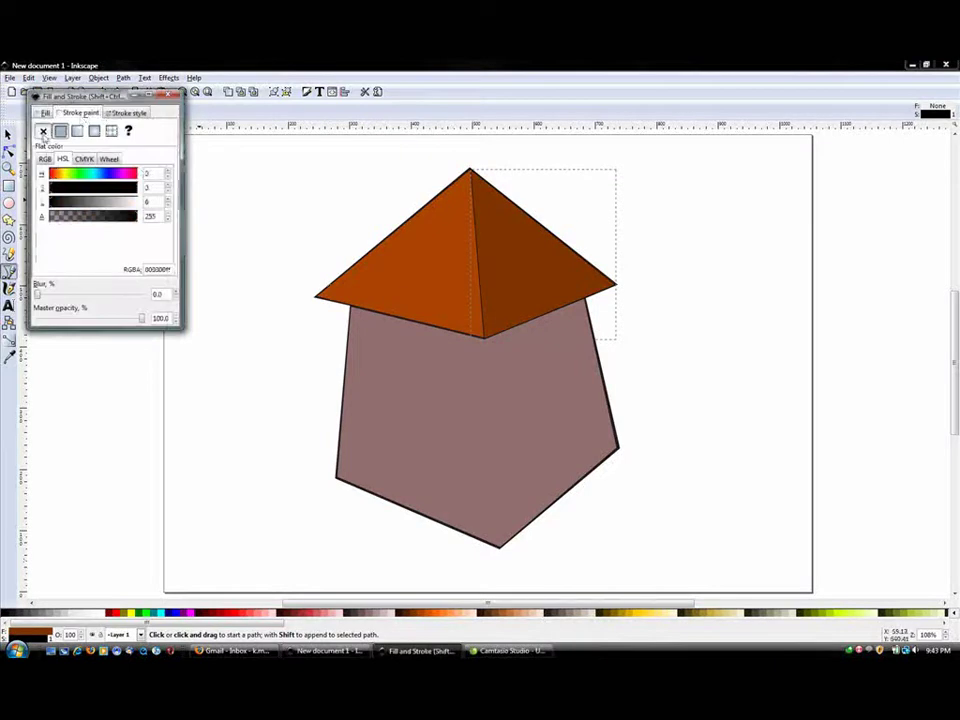
pyautogui.click(43, 131)
pyautogui.click(173, 96)
# Shade the right roof face with an orange-to-dark-brown linear gradient
pyautogui.click(9, 339)
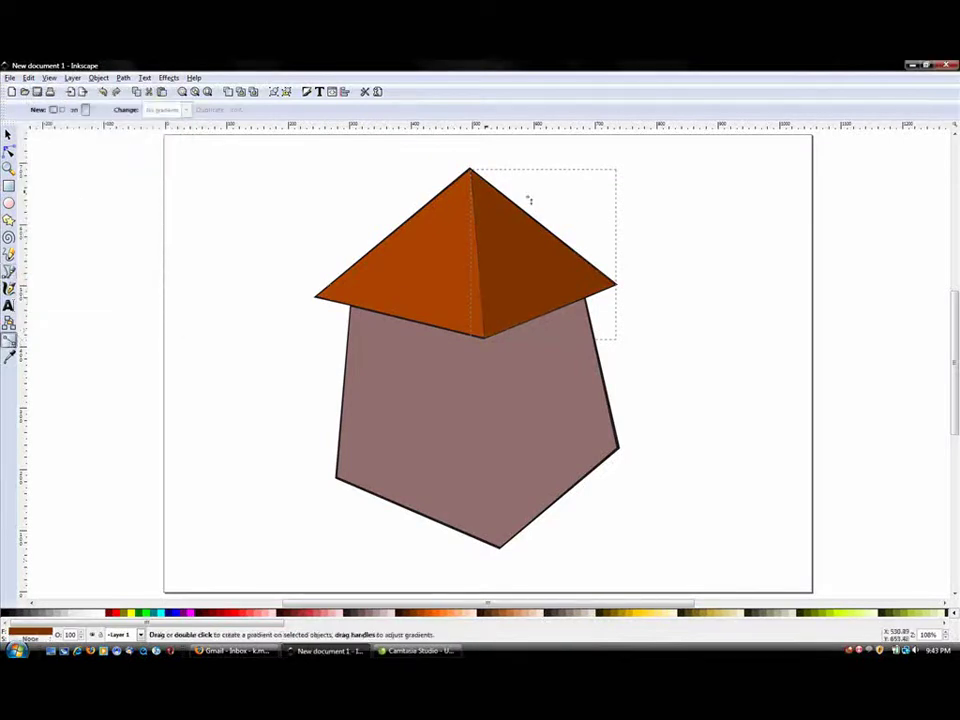
pyautogui.moveTo(535, 245); pyautogui.dragTo(450, 266)
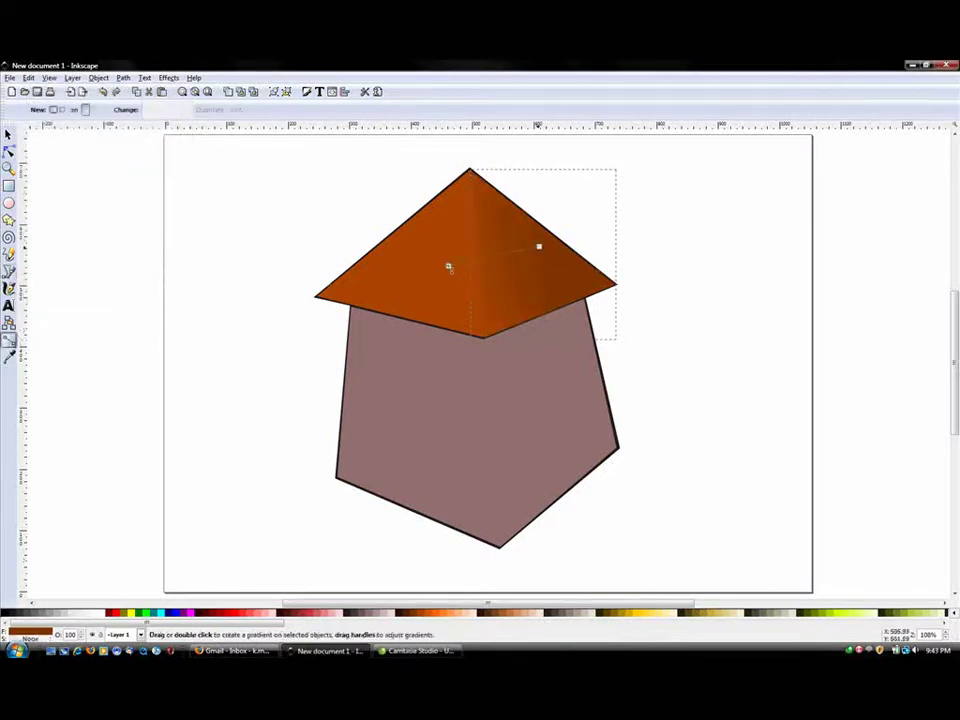
pyautogui.moveTo(539, 246); pyautogui.dragTo(560, 243)
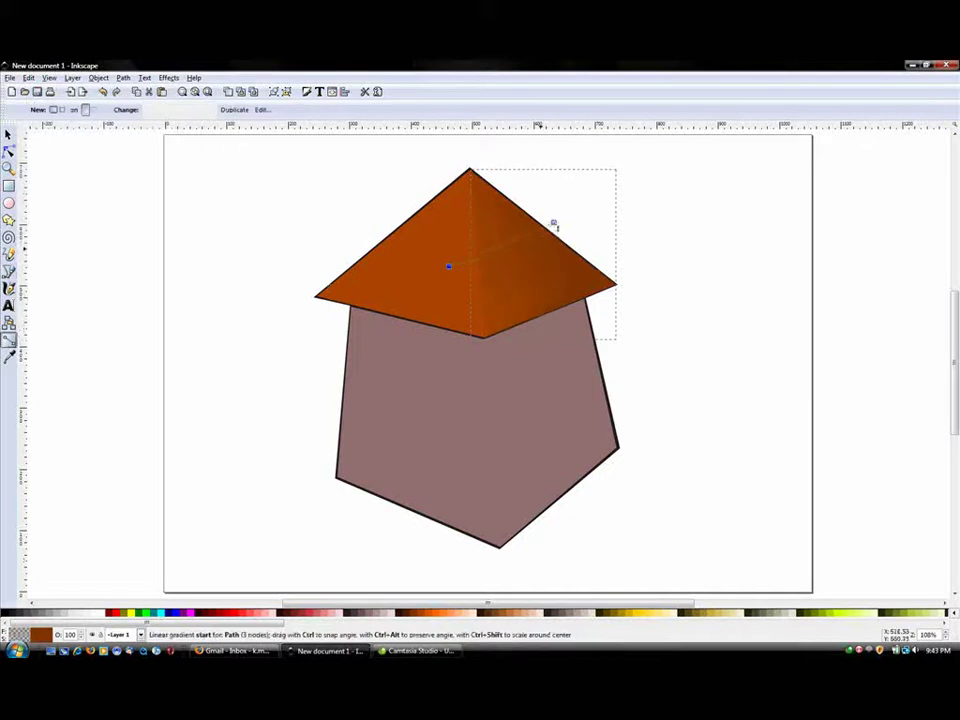
pyautogui.click(554, 223)
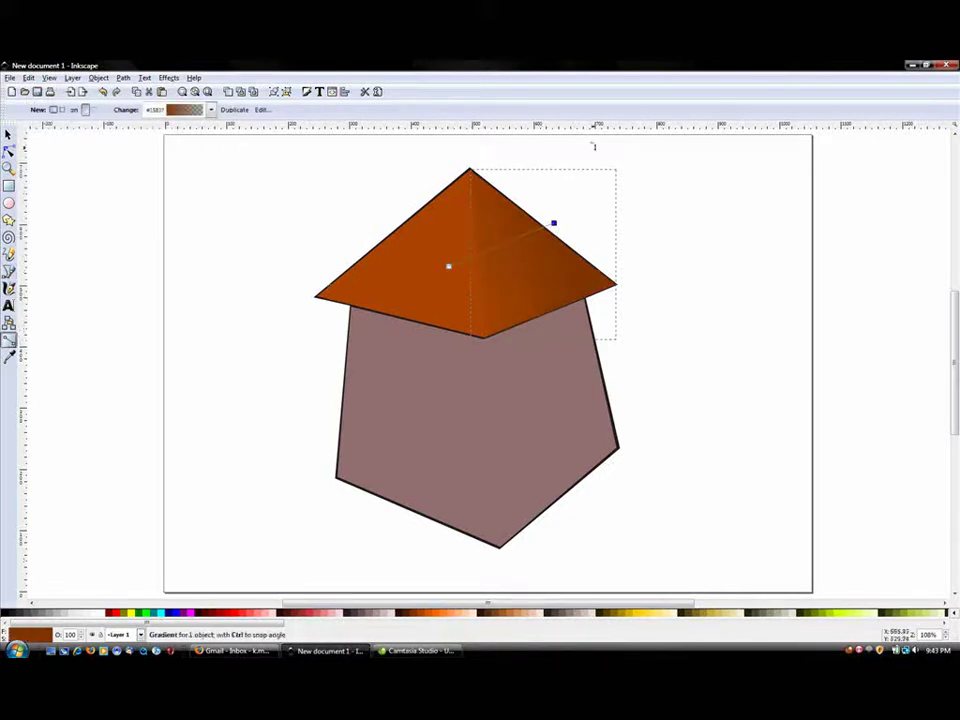
pyautogui.click(442, 269)
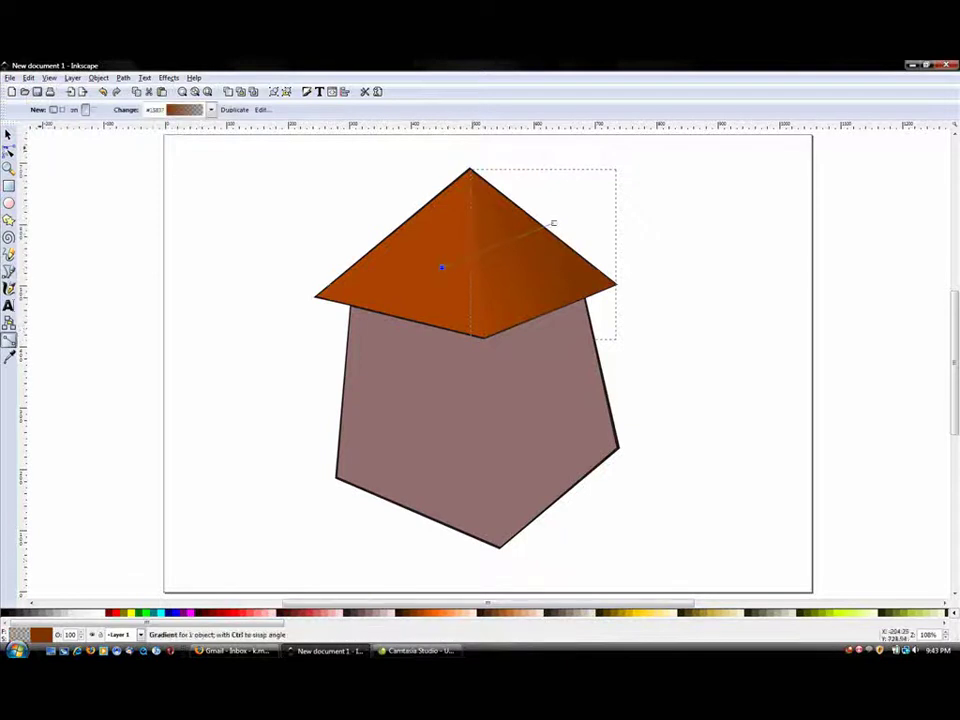
pyautogui.click(8, 133)
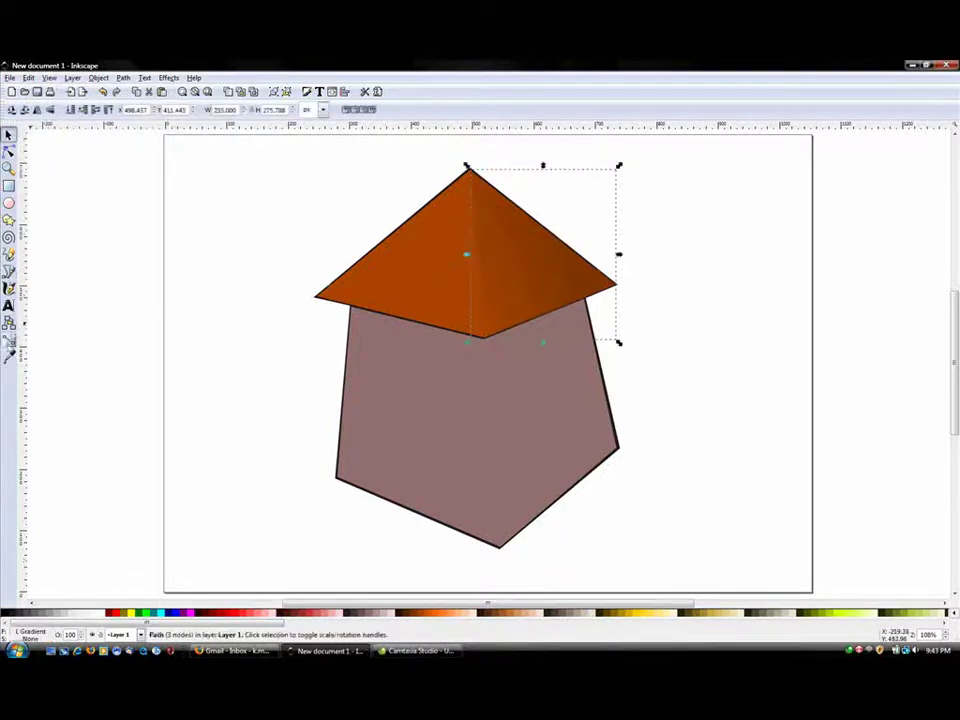
# Draw a closed left roof triangle from the apex to the bottom centre and left corner
pyautogui.click(8, 271)
pyautogui.click(471, 170)
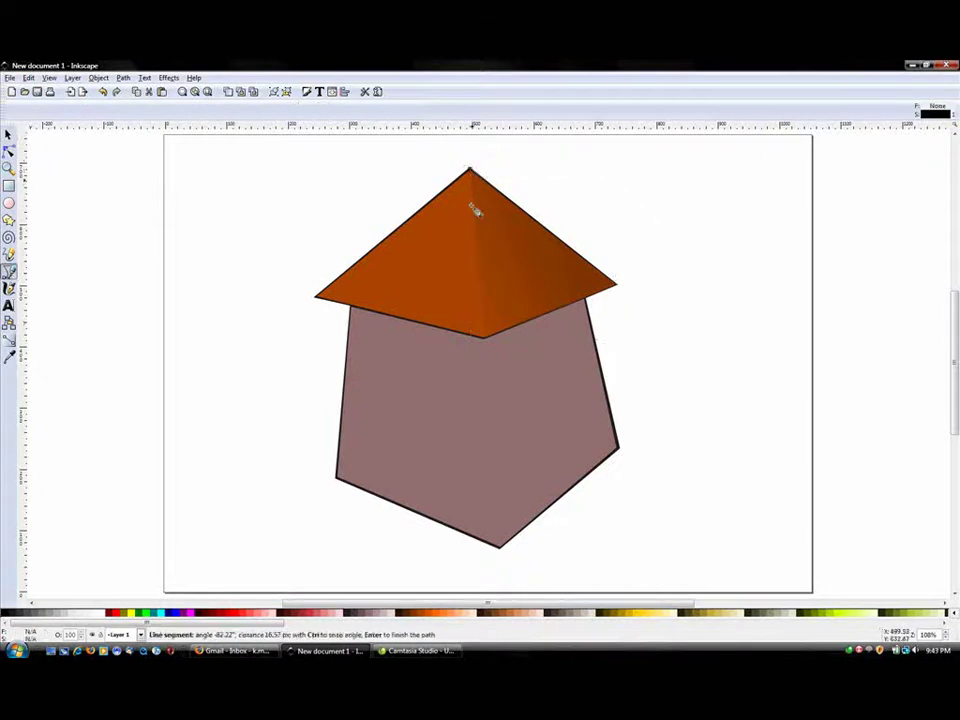
pyautogui.click(484, 338)
pyautogui.click(316, 297)
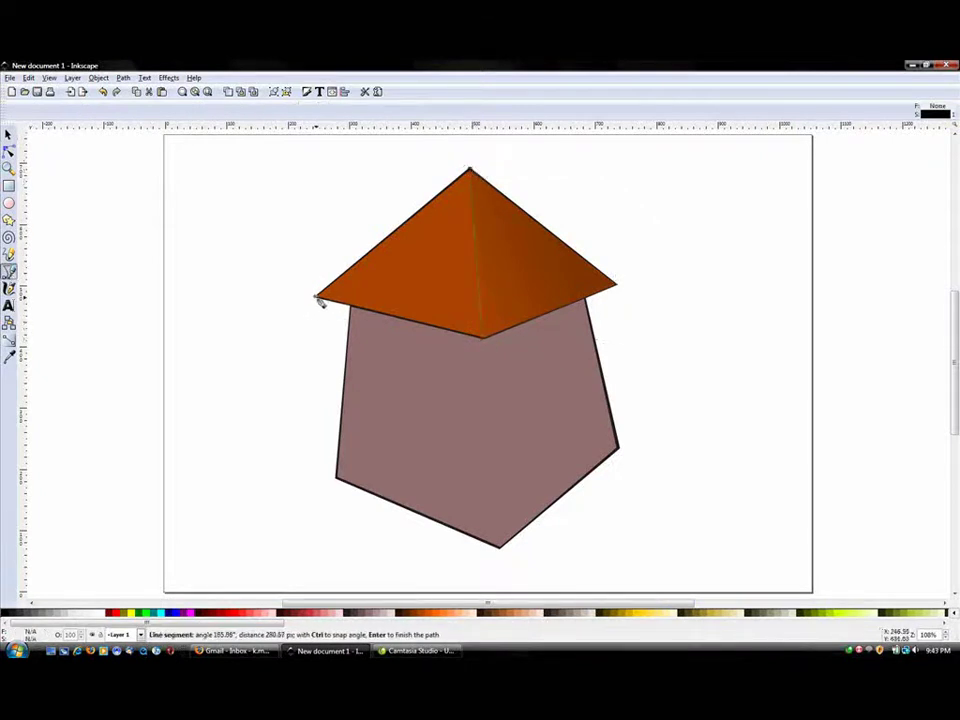
pyautogui.click(470, 171)
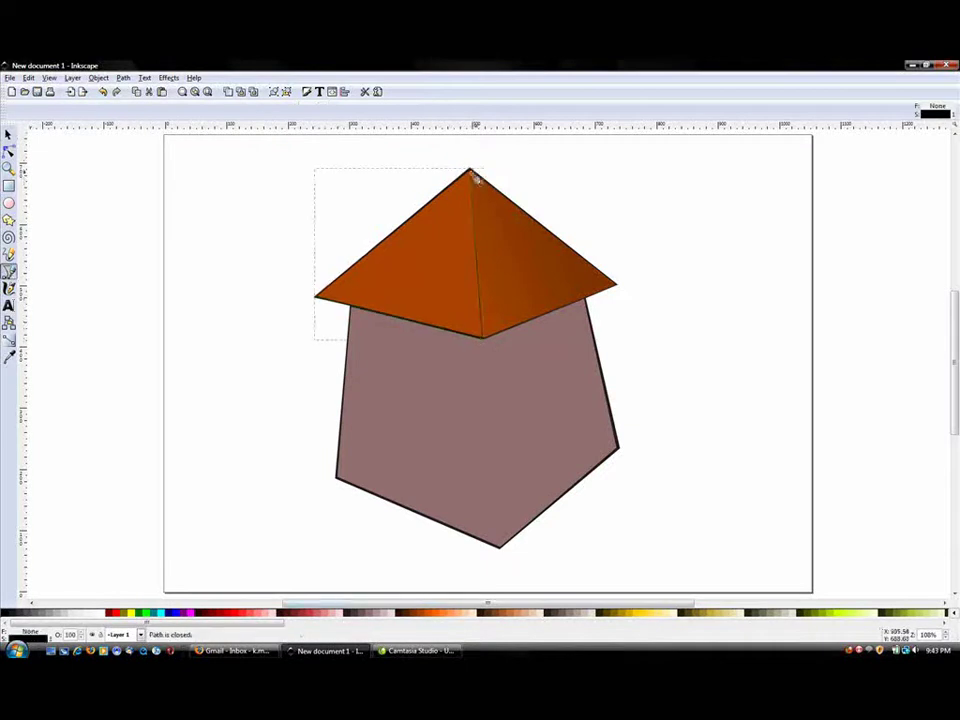
# Fill the left roof face light orange and shade it with a linear gradient
pyautogui.click(459, 612)
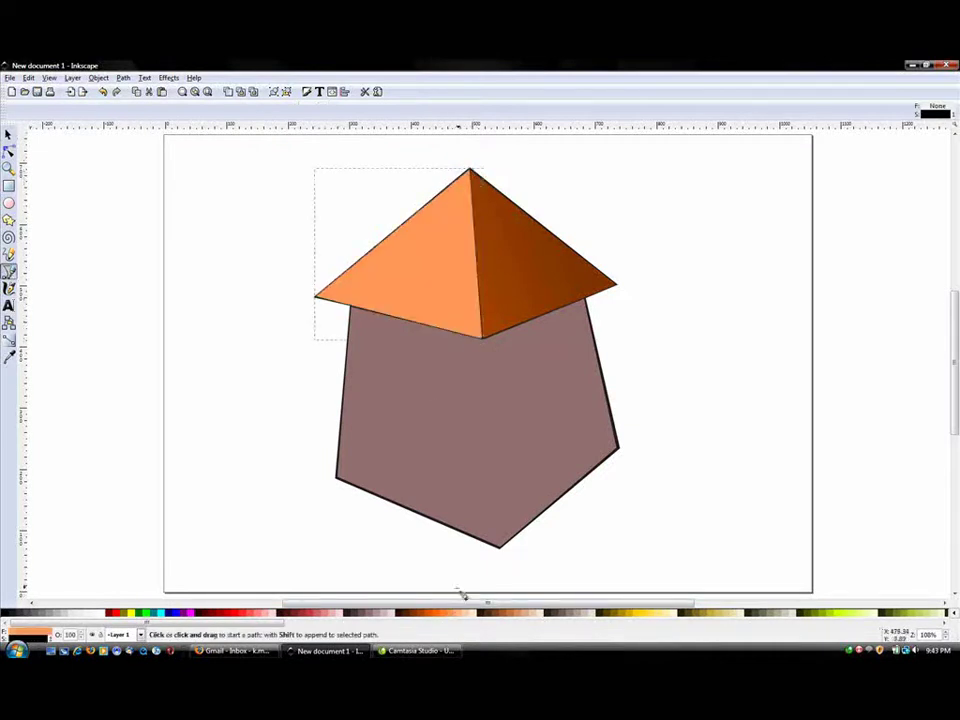
pyautogui.hotkey('ctrl', 'shift', 'f')
pyautogui.click(81, 112)
pyautogui.click(172, 95)
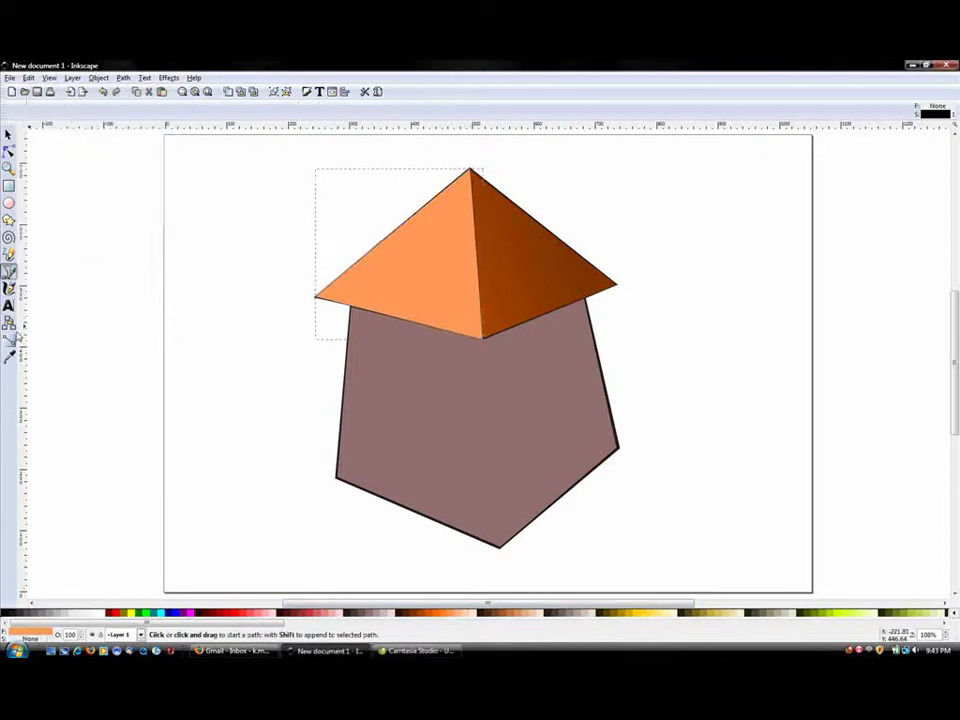
pyautogui.press('g')
pyautogui.moveTo(403, 253)
pyautogui.mouseDown()
pyautogui.moveTo(435, 272)
pyautogui.moveTo(360, 236)
pyautogui.moveTo(332, 240)
pyautogui.mouseUp()
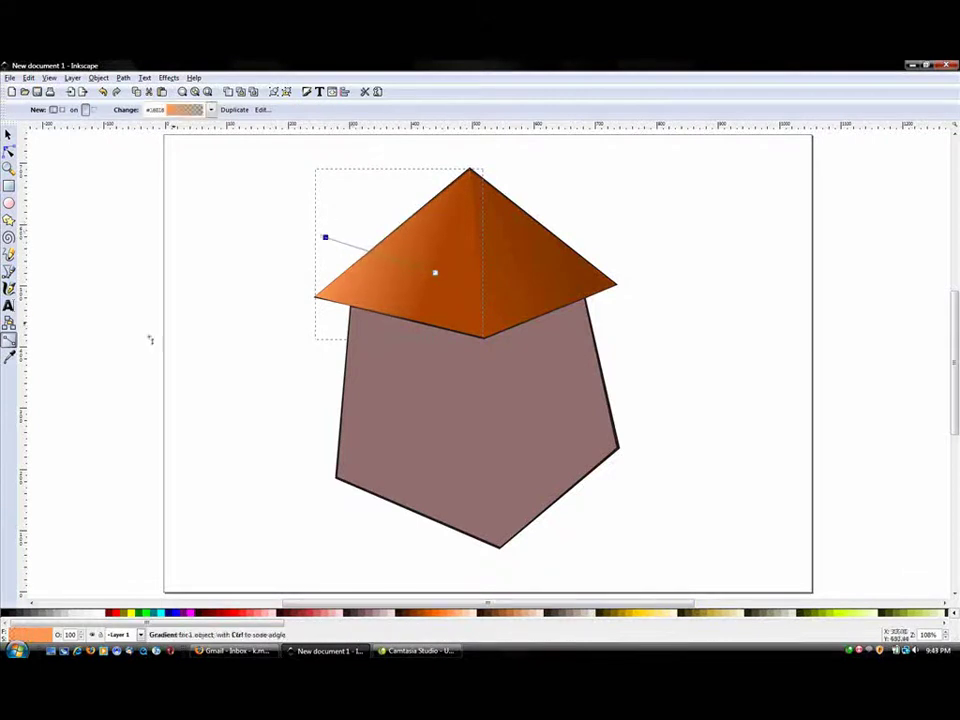
# Trace a closed right wall face from below the roof down to the base and right corners
pyautogui.click(9, 270)
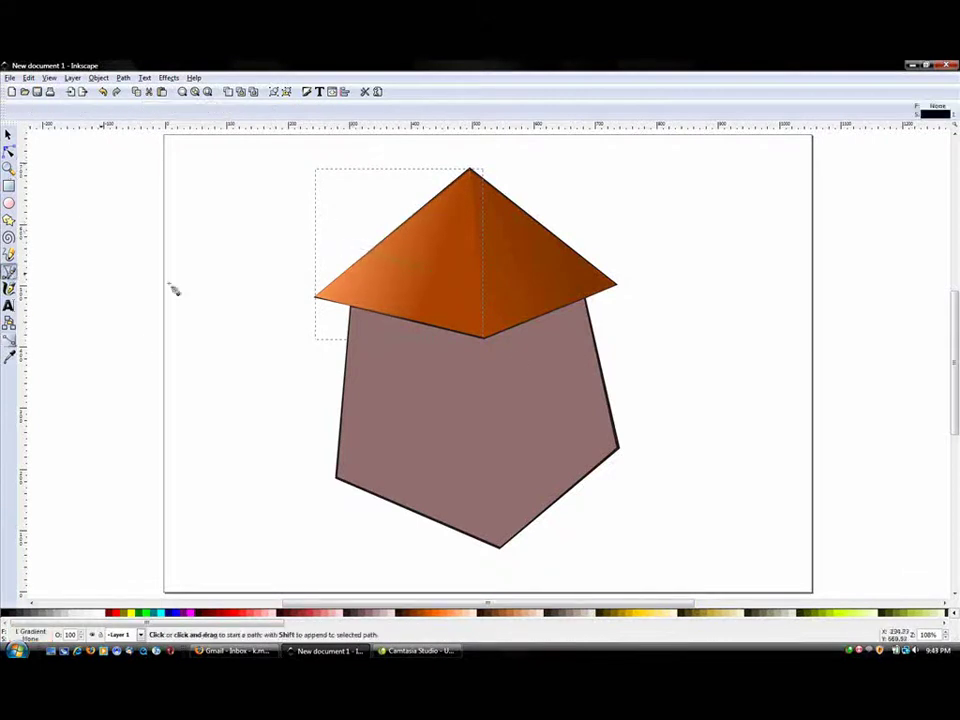
pyautogui.click(487, 345)
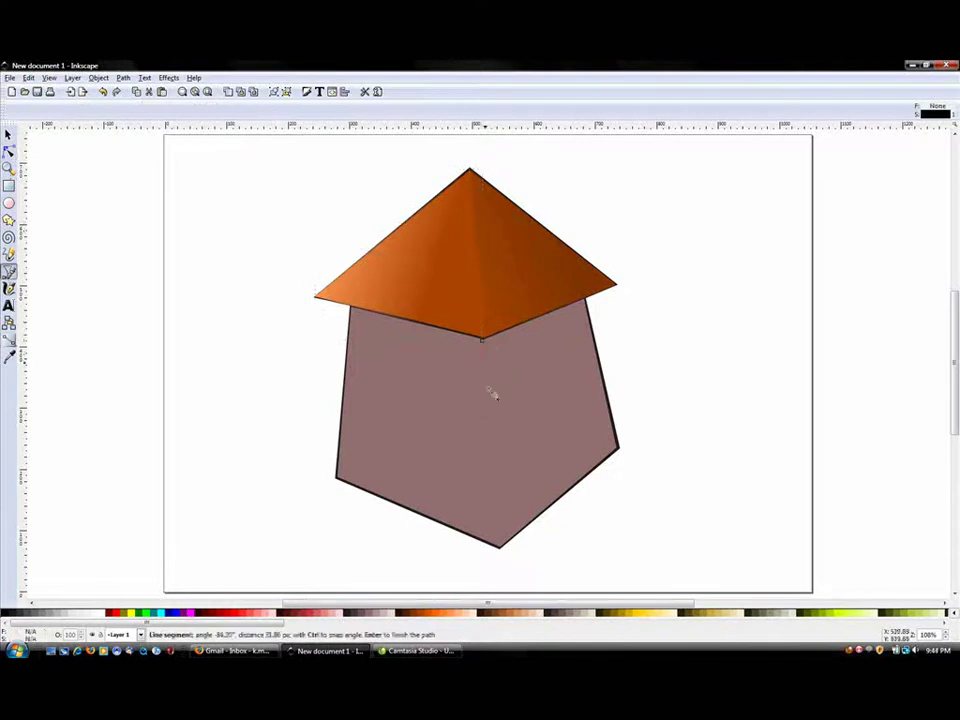
pyautogui.click(500, 549)
pyautogui.click(618, 449)
pyautogui.click(587, 297)
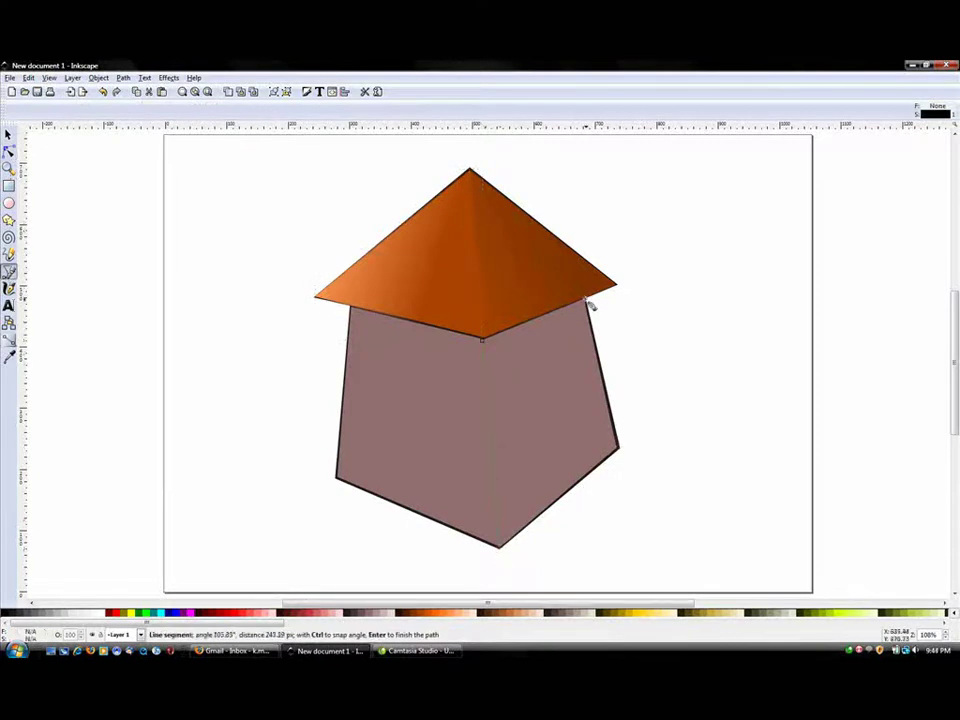
pyautogui.click(484, 342)
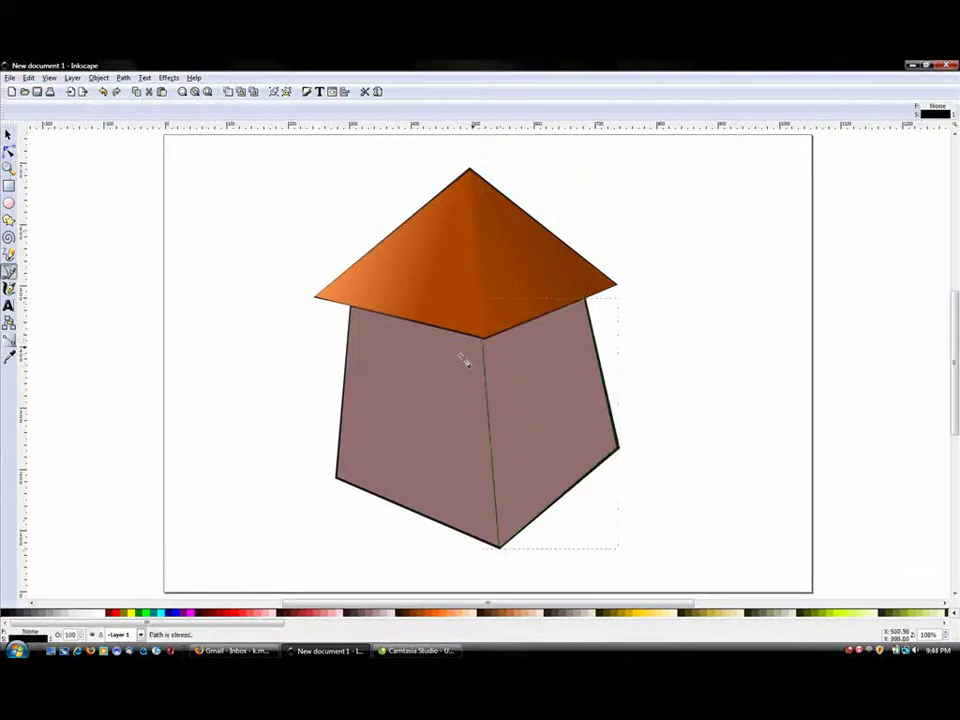
# Fill the right wall face a darker brown-grey
pyautogui.click(363, 614)
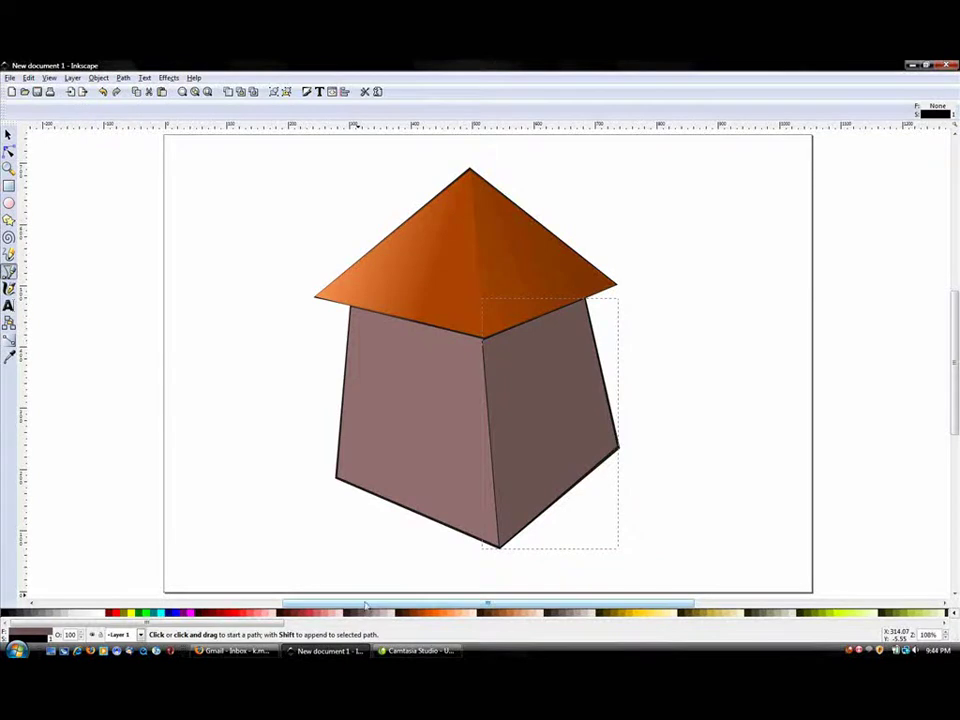
pyautogui.hotkey('shift', 'ctrl', 'f')
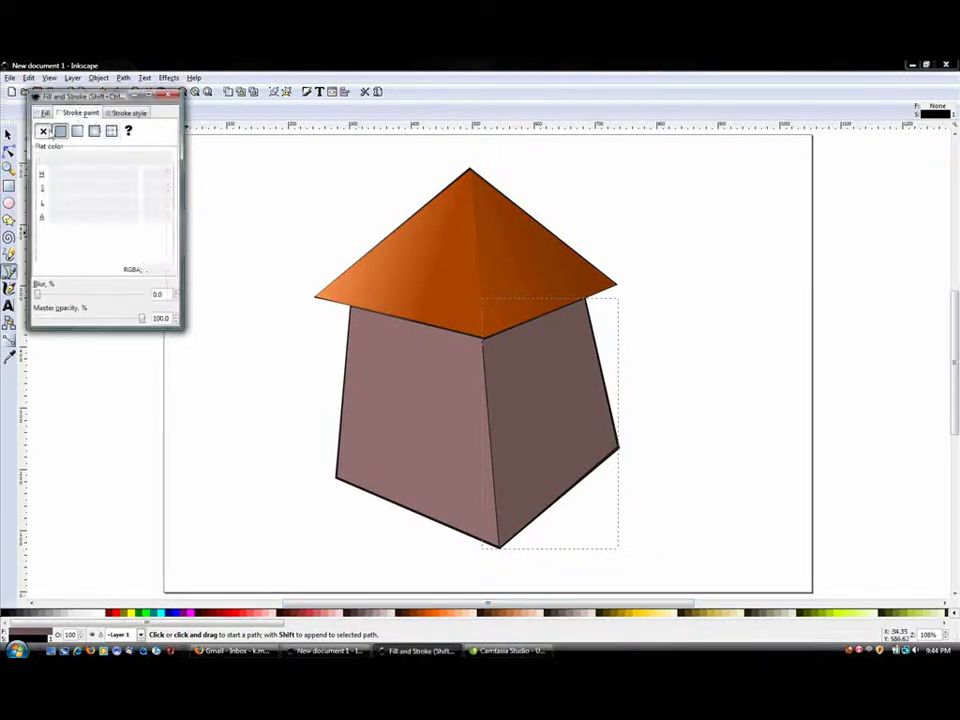
pyautogui.click(174, 96)
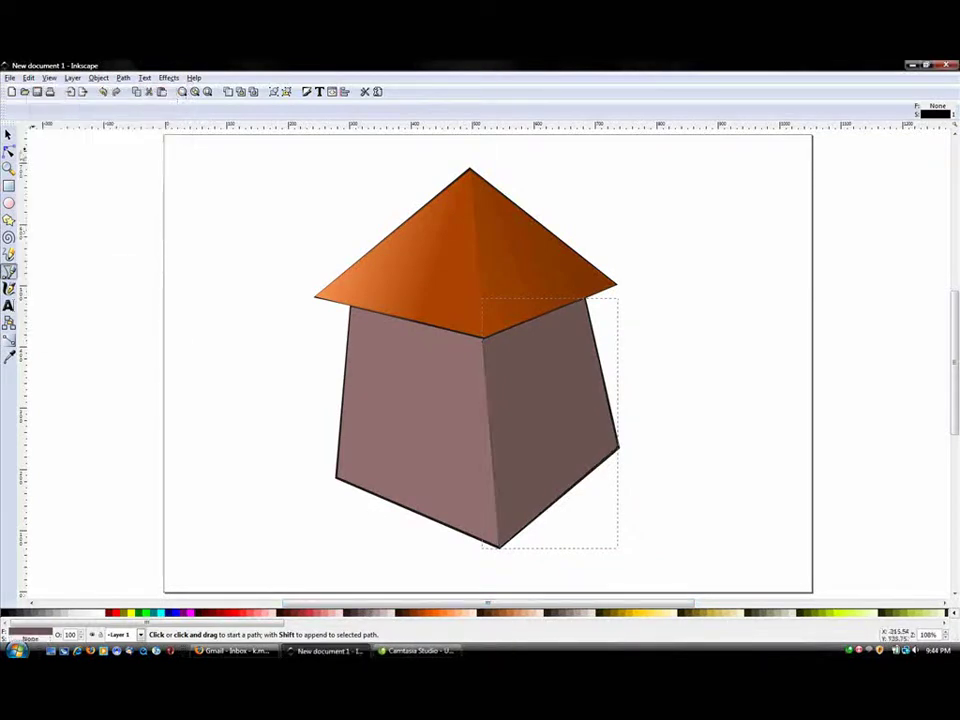
# Apply a linear gradient across the right wall, lighter mauve fading to darker brown-grey
pyautogui.click(9, 151)
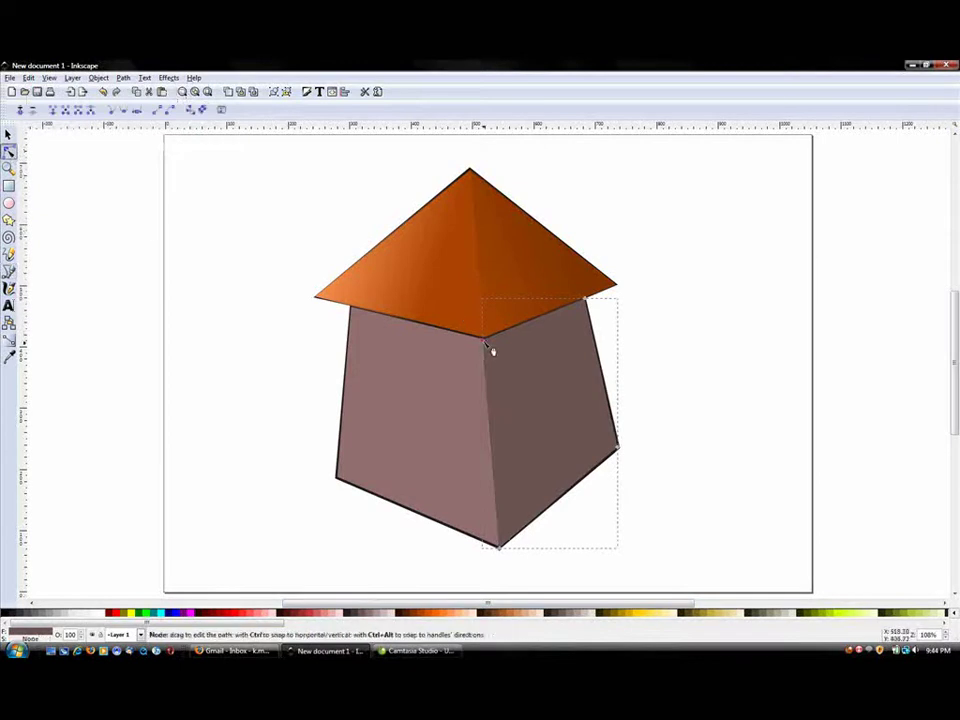
pyautogui.click(486, 342)
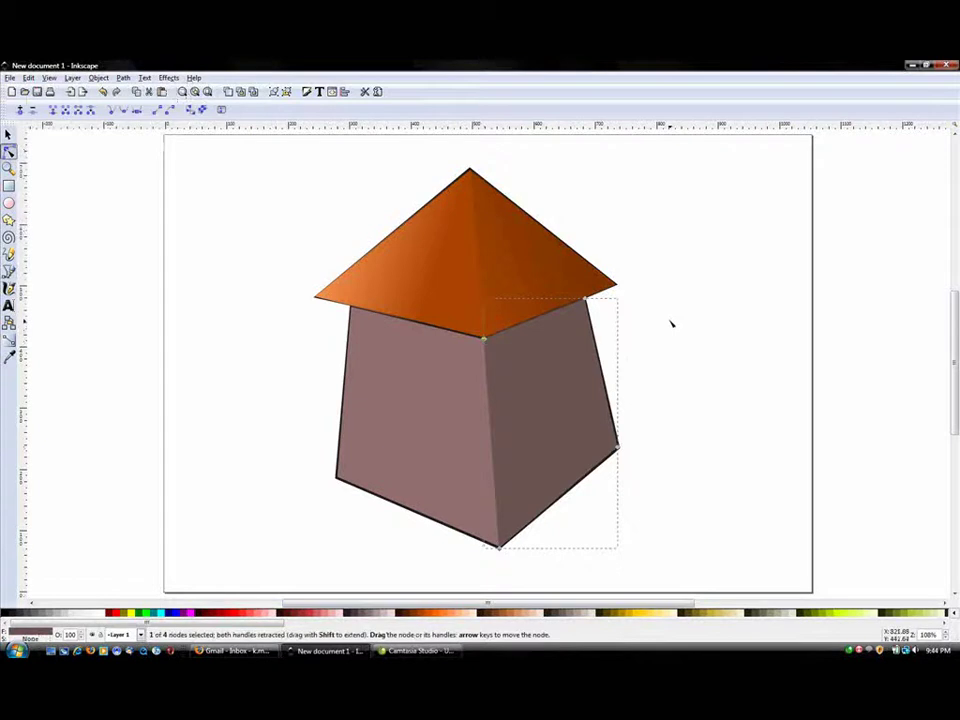
pyautogui.click(9, 340)
pyautogui.moveTo(584, 370)
pyautogui.mouseDown()
pyautogui.moveTo(497, 422)
pyautogui.moveTo(478, 420)
pyautogui.moveTo(476, 398)
pyautogui.moveTo(466, 396)
pyautogui.mouseUp()
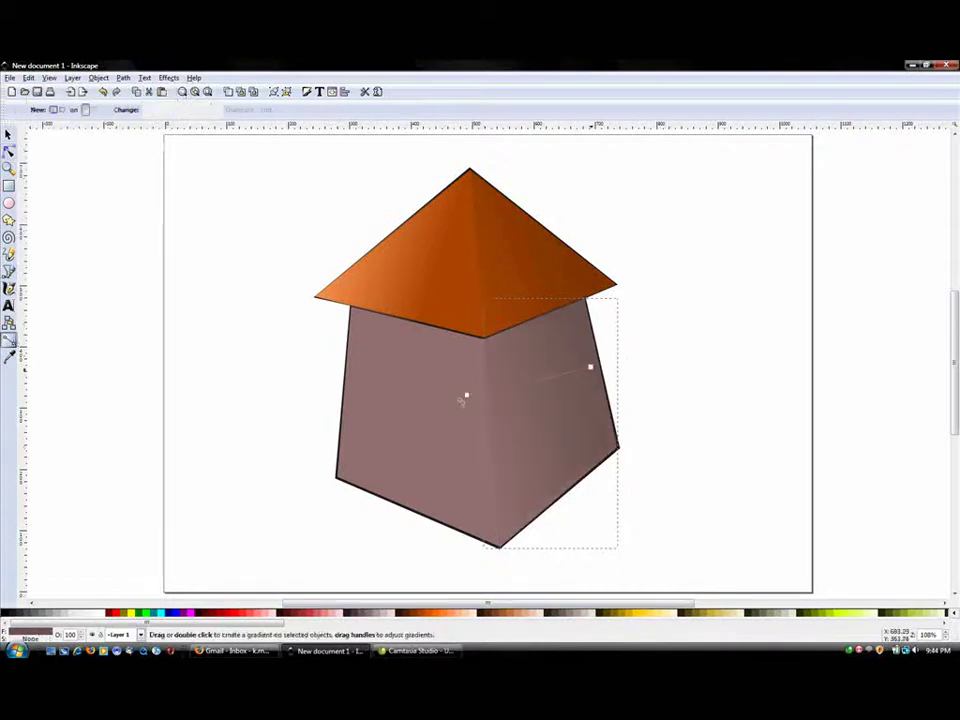
pyautogui.click(436, 412)
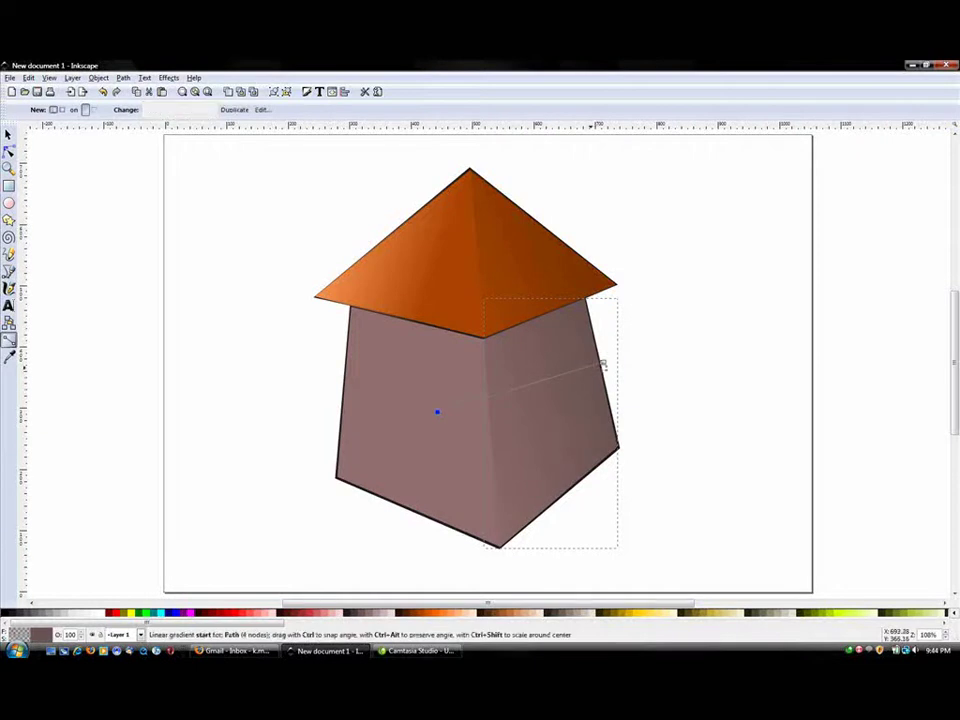
pyautogui.click(605, 361)
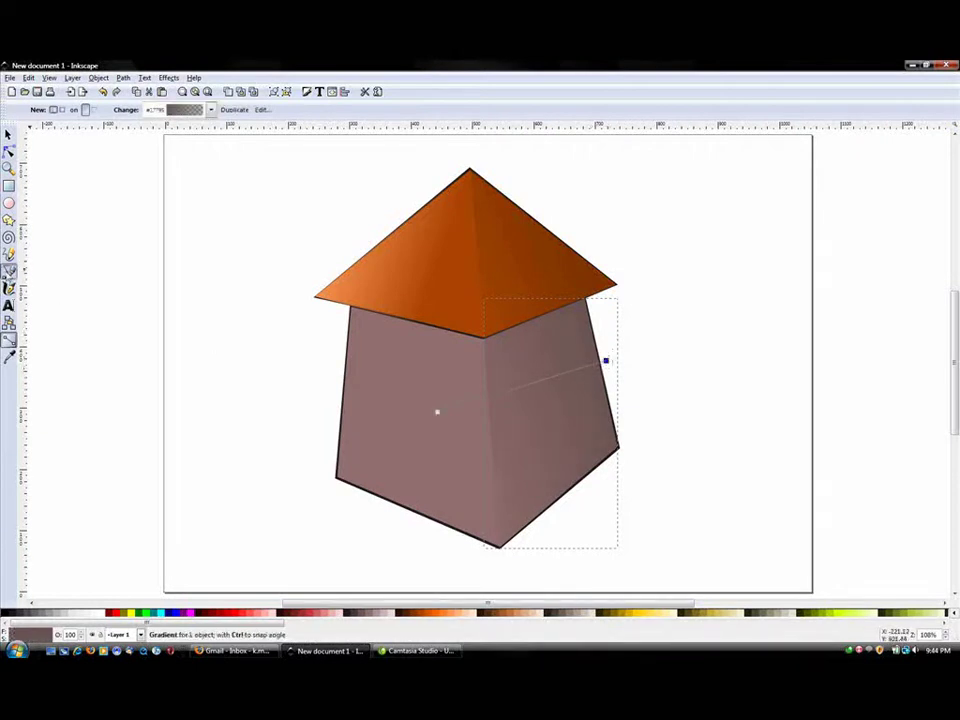
pyautogui.click(8, 270)
# Trace a closed left wall shape from its top-left corner to the base and top-middle
pyautogui.click(350, 307)
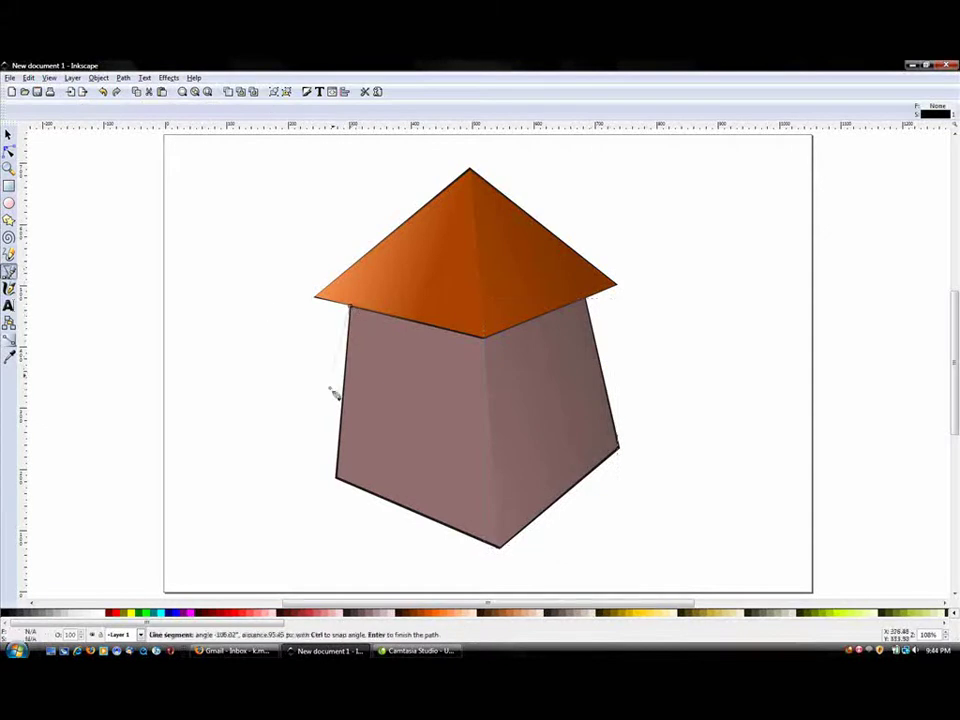
pyautogui.click(337, 479)
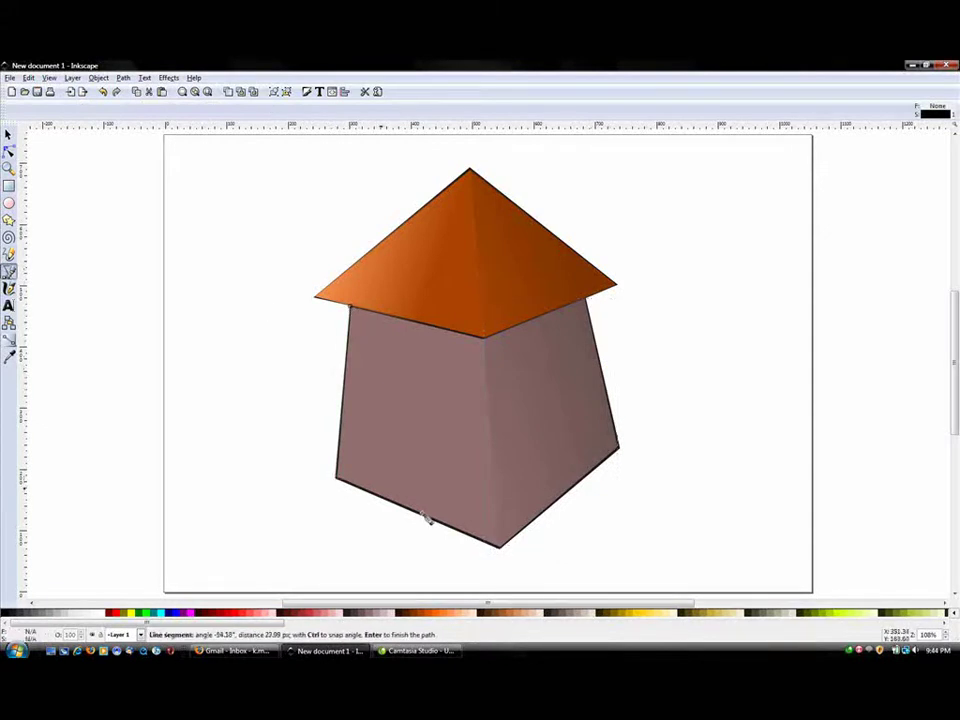
pyautogui.click(500, 547)
pyautogui.click(485, 337)
pyautogui.click(351, 309)
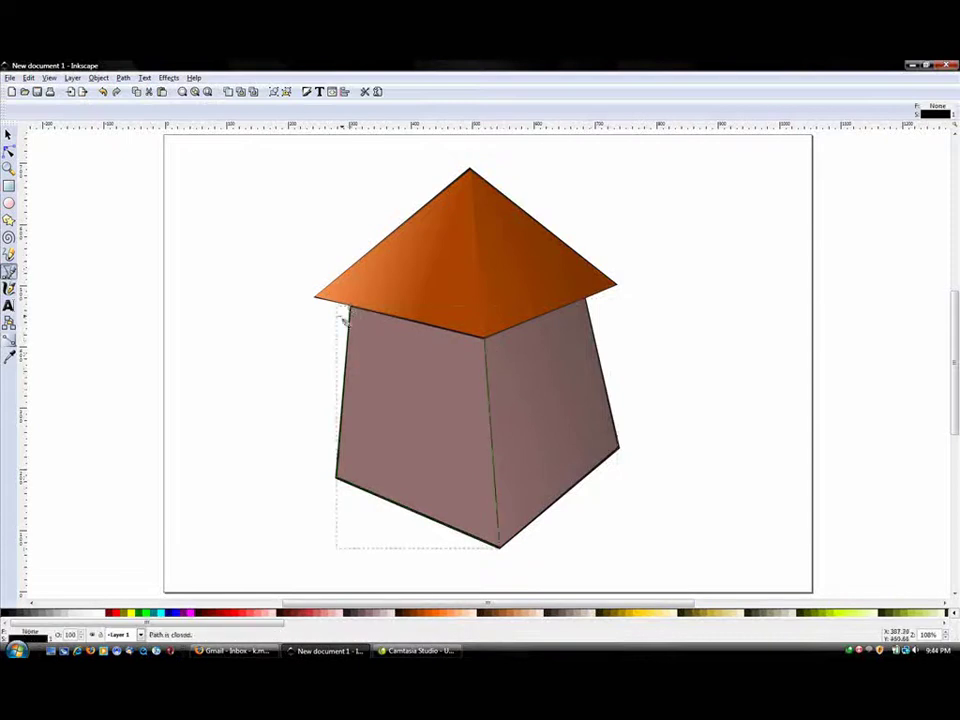
# Shade the left wall with a horizontal gradient, extending its start past the left edge
pyautogui.click(388, 616)
pyautogui.click(8, 340)
pyautogui.moveTo(358, 391); pyautogui.dragTo(480, 424)
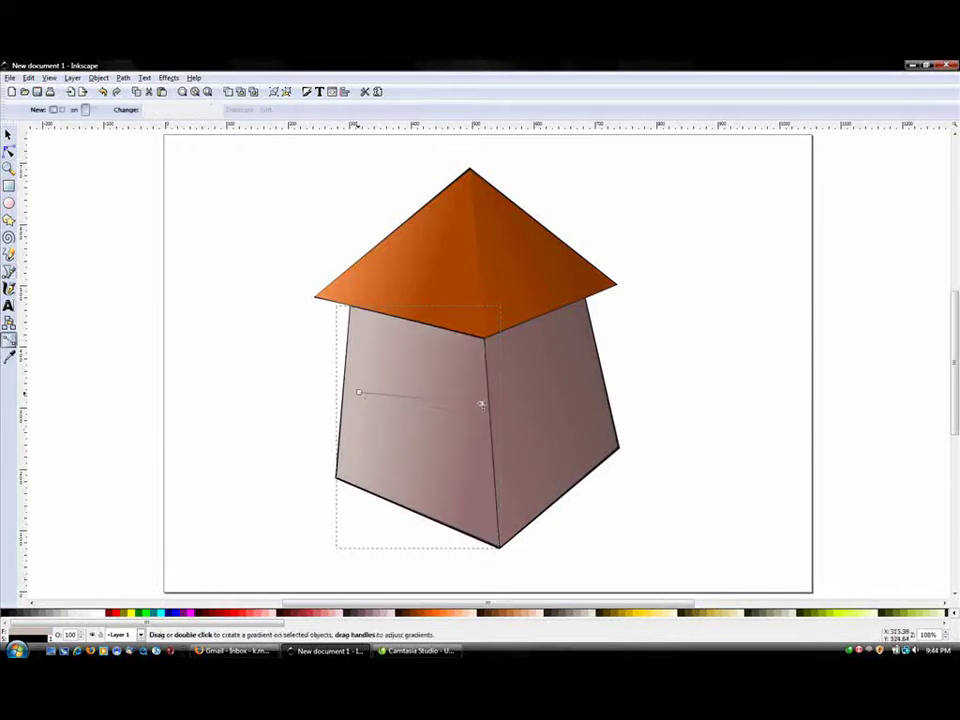
pyautogui.click(481, 403)
pyautogui.moveTo(320, 386); pyautogui.dragTo(299, 393)
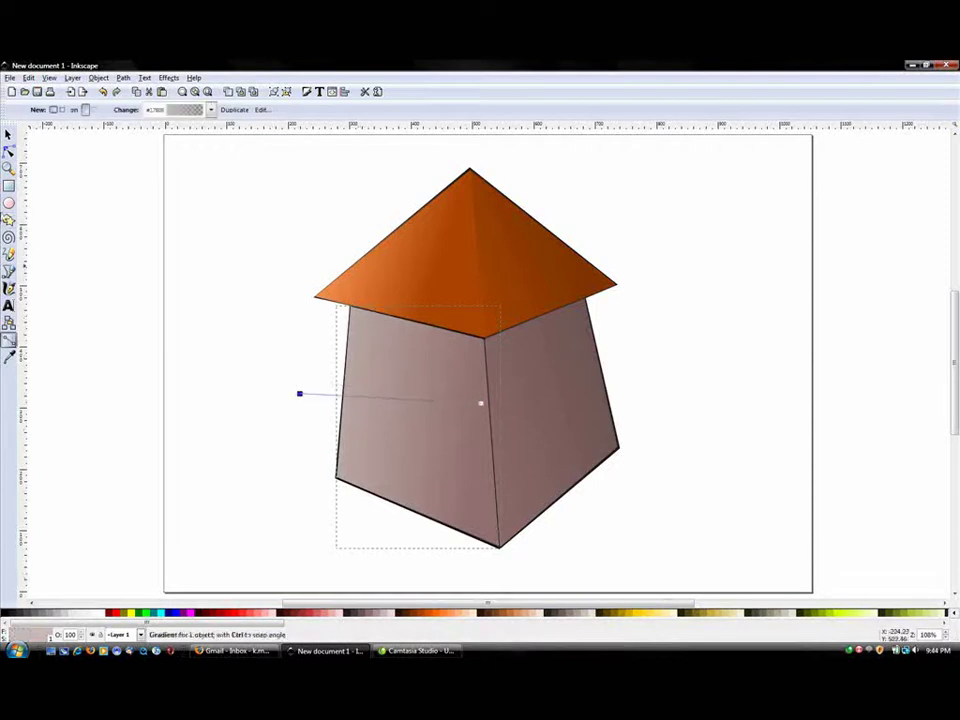
# Draw a tall four-corner doorway on the front-left wall and adjust its top corners
pyautogui.click(9, 270)
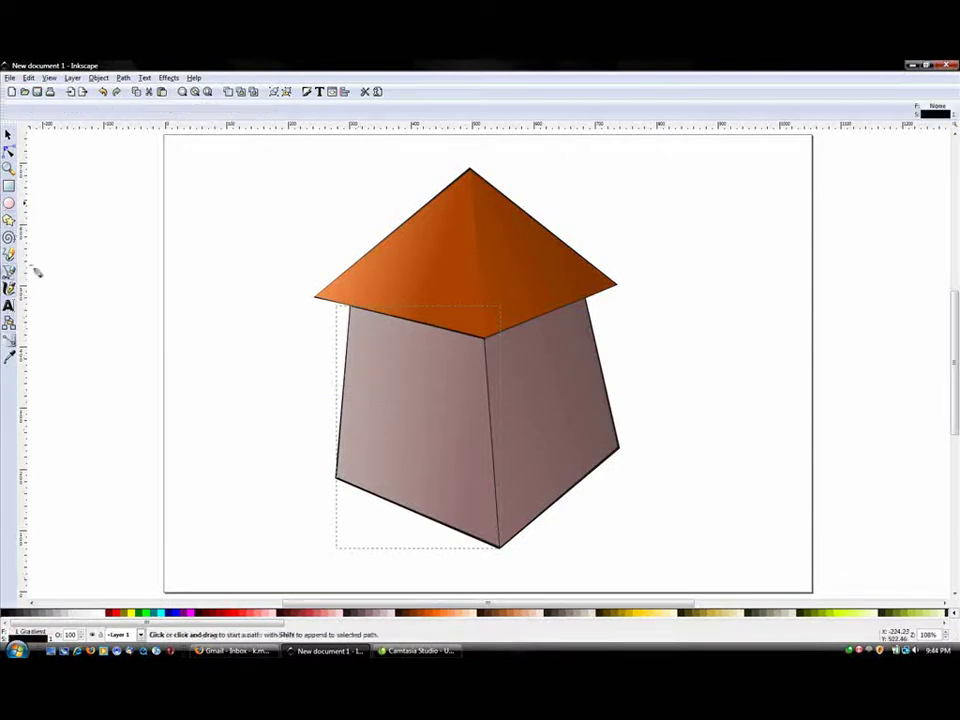
pyautogui.click(386, 497)
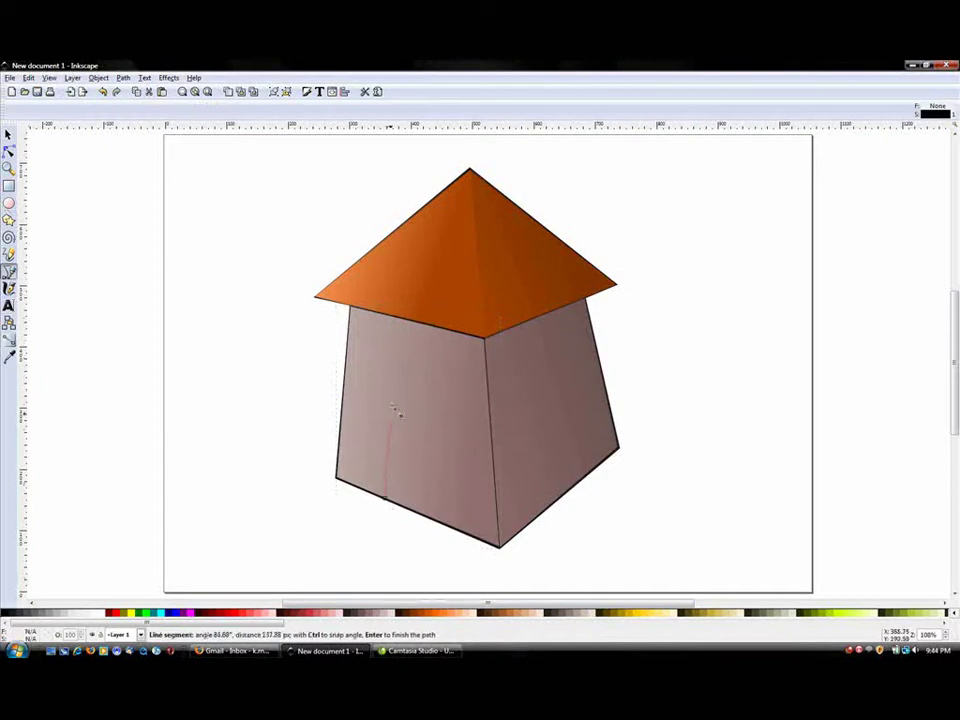
pyautogui.click(391, 401)
pyautogui.click(434, 409)
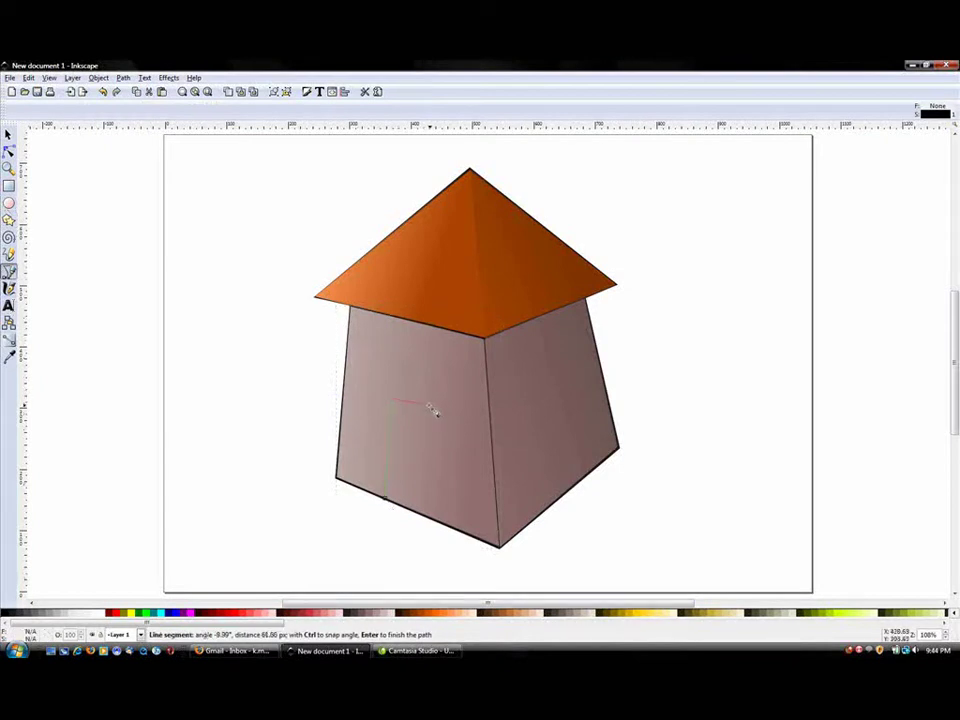
pyautogui.click(433, 518)
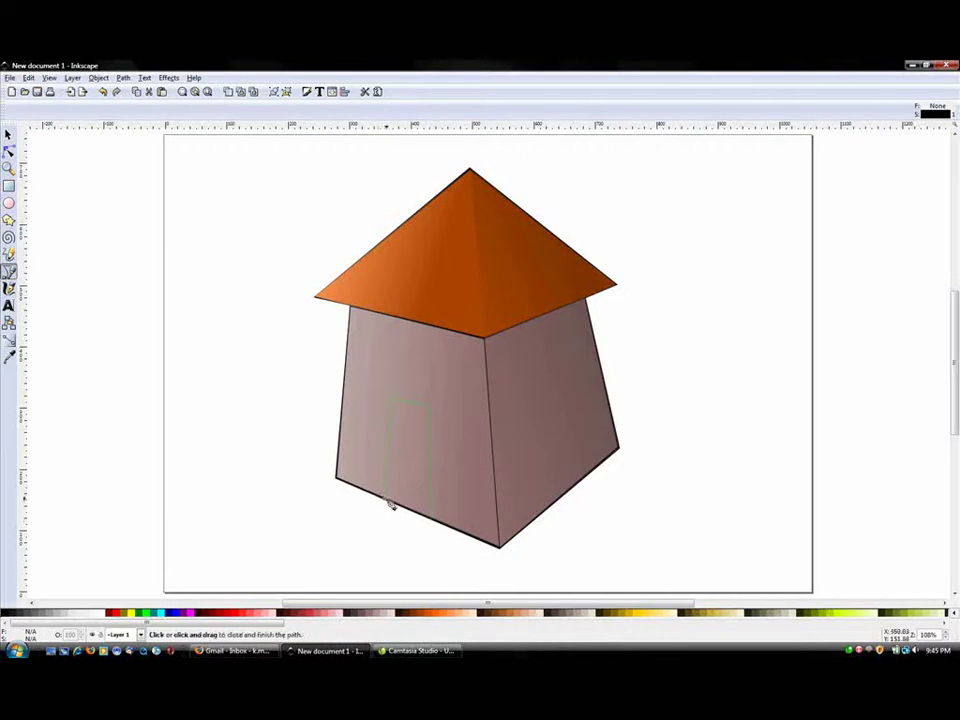
pyautogui.click(386, 498)
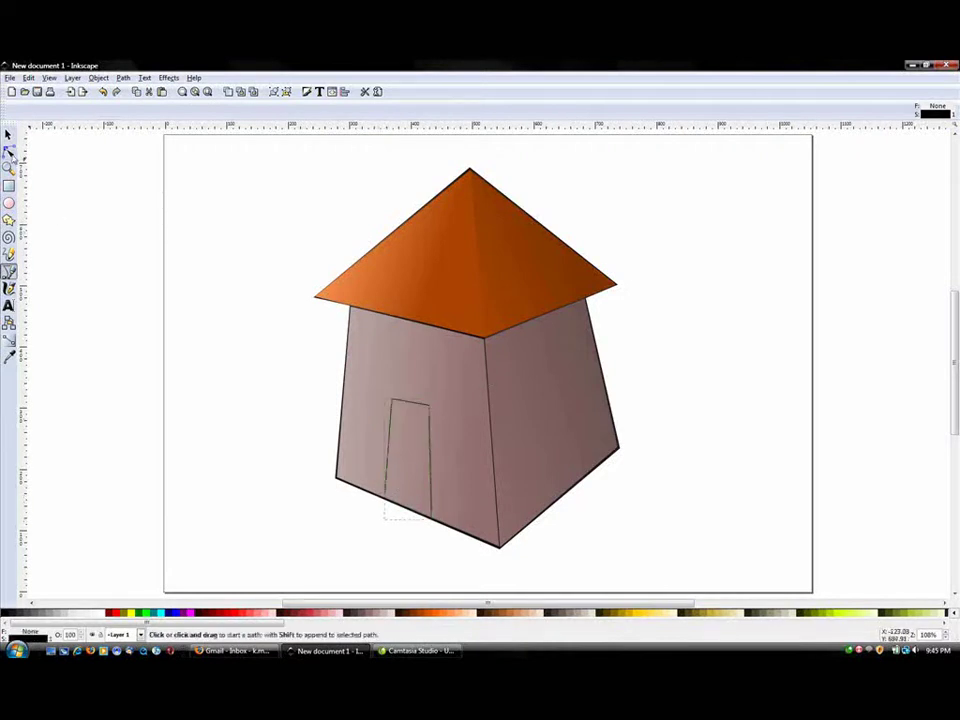
pyautogui.click(8, 151)
pyautogui.moveTo(392, 400)
pyautogui.mouseDown()
pyautogui.moveTo(390, 383)
pyautogui.moveTo(401, 404)
pyautogui.moveTo(432, 408)
pyautogui.mouseUp()
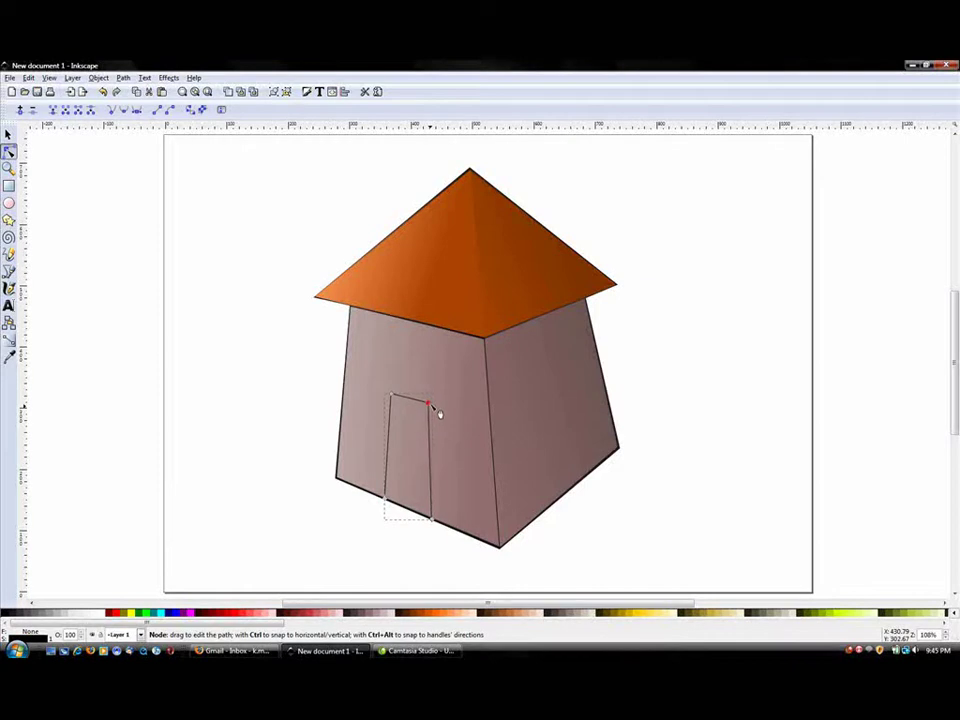
pyautogui.click(435, 408)
# Select the doorway and left wall together and merge them into one path
pyautogui.press('s')
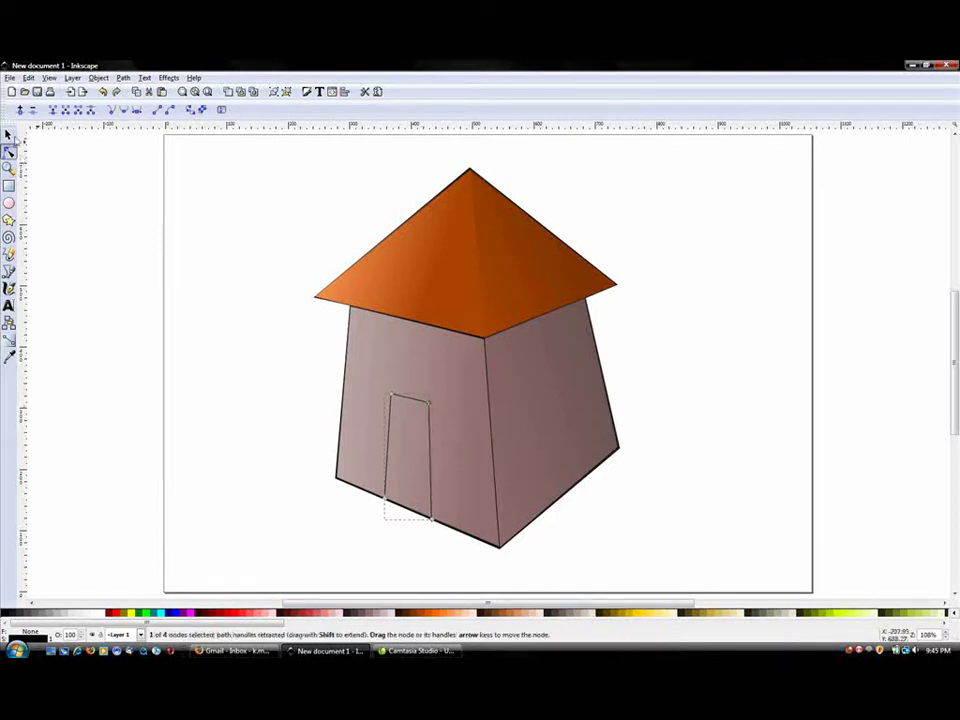
pyautogui.click(426, 403)
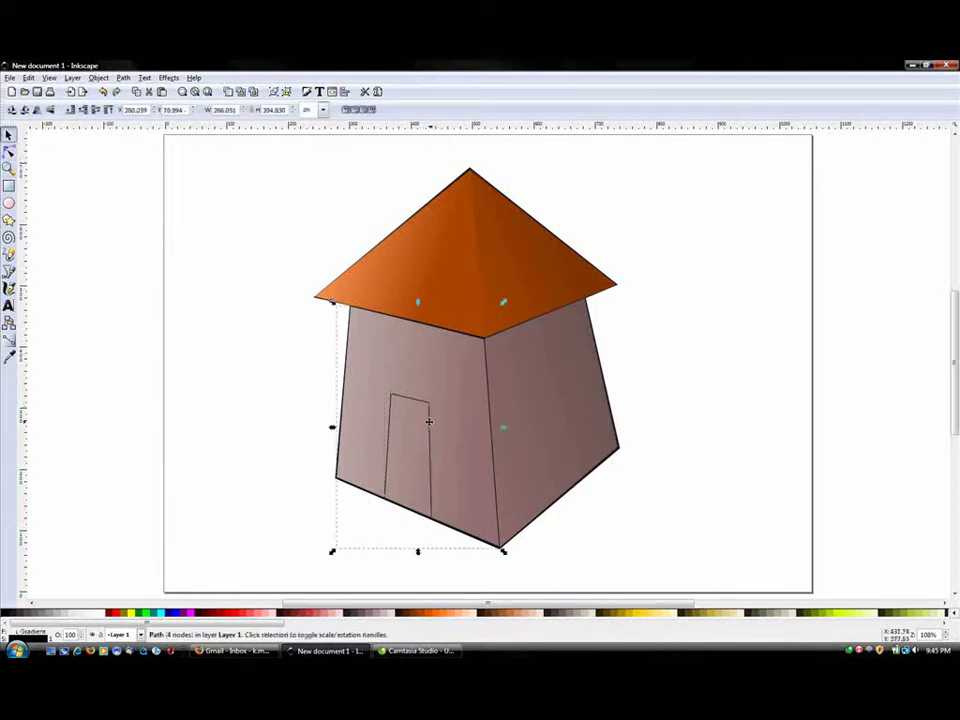
pyautogui.click(428, 421)
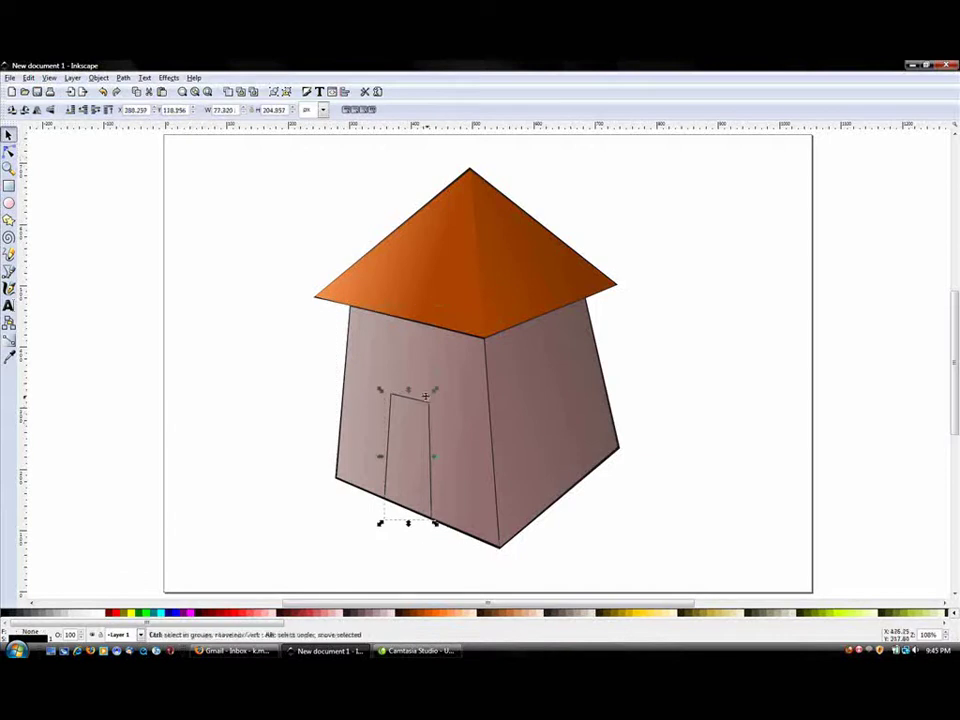
pyautogui.click(287, 372)
pyautogui.click(429, 364)
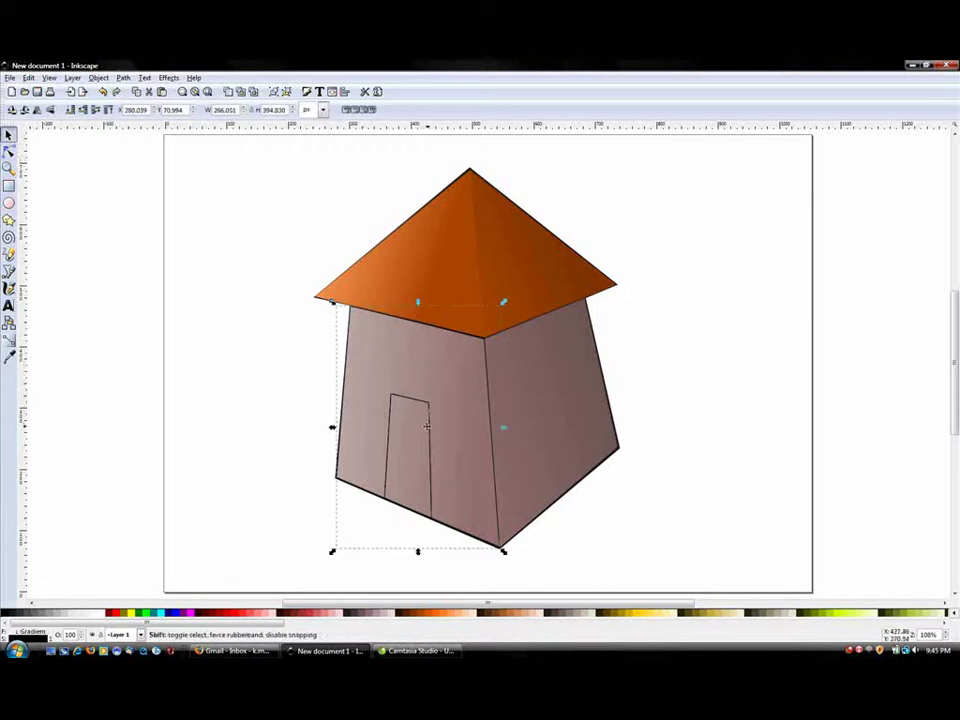
pyautogui.hotkey('ctrl', '-')
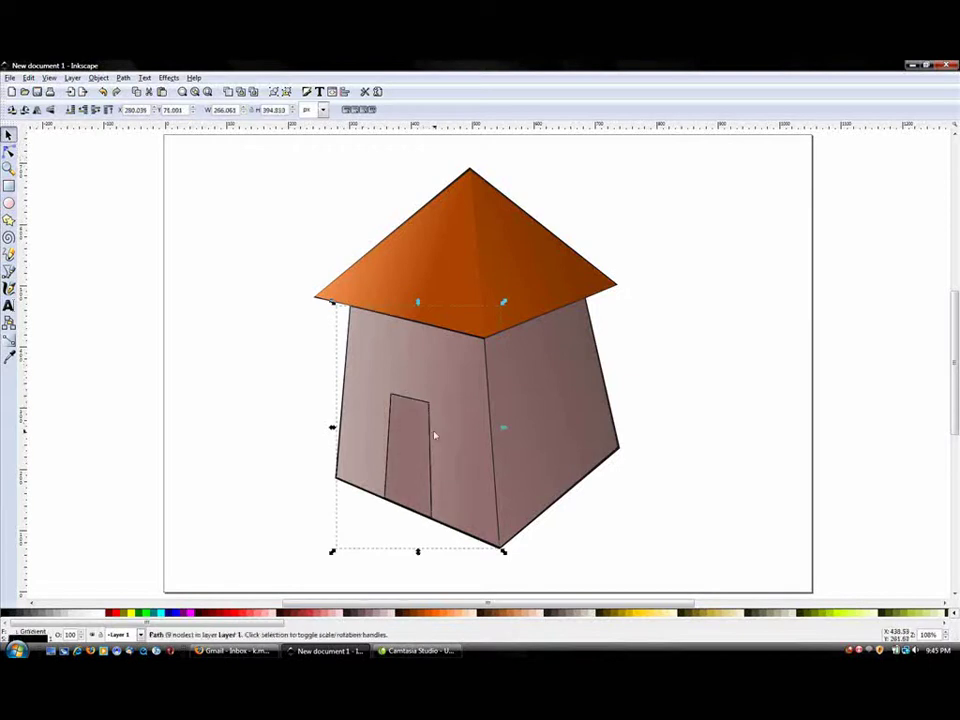
# Cut the doorway out of the wall with a path difference
pyautogui.click(246, 418)
pyautogui.click(407, 450)
pyautogui.keyDown('shift'); pyautogui.click(433, 437); pyautogui.keyUp('shift')
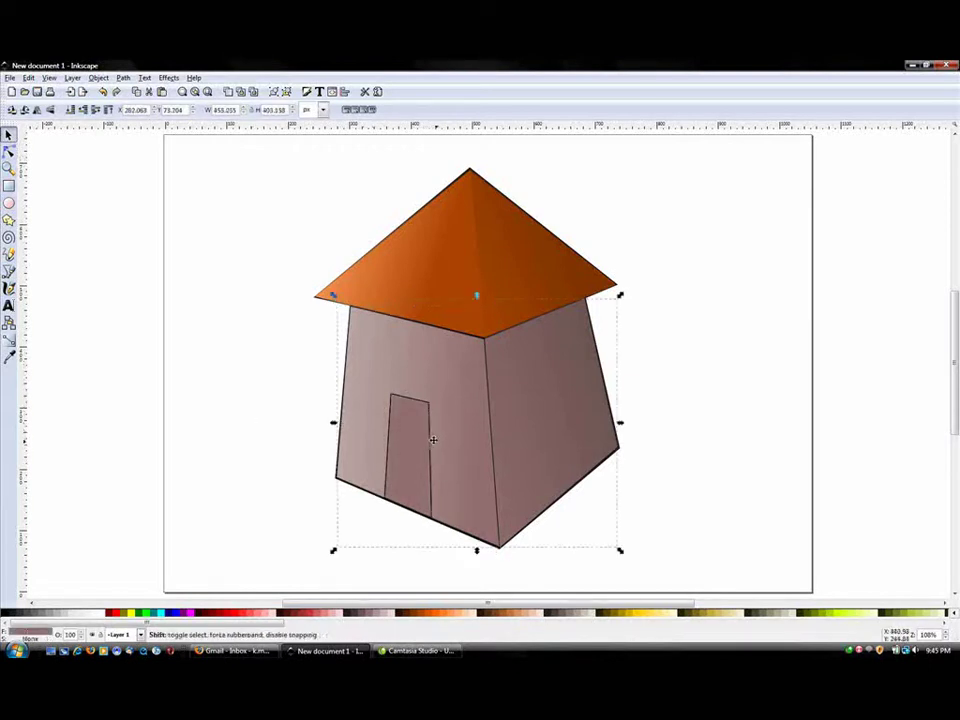
pyautogui.hotkey('ctrl', '-')
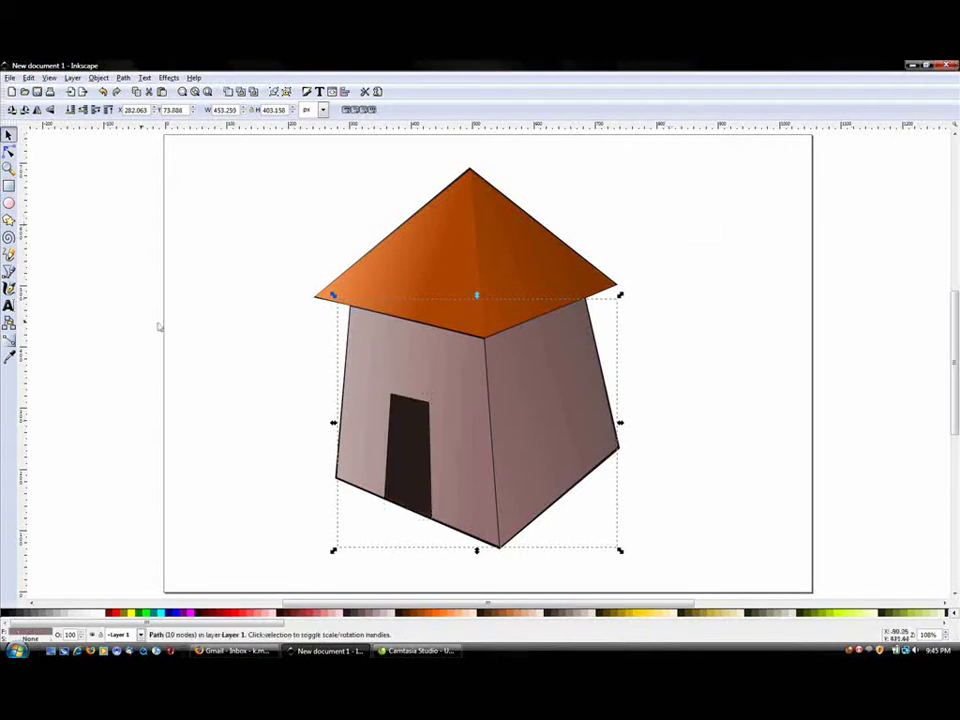
# Set the left wall's stroke paint to none so no dividing line shows
pyautogui.click(446, 408)
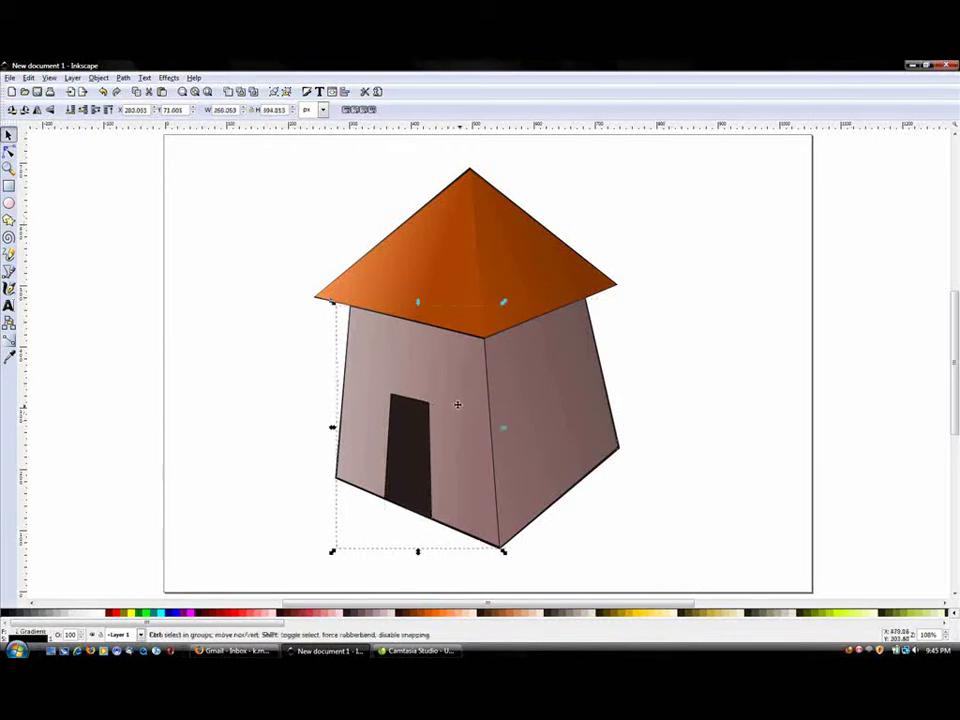
pyautogui.hotkey('ctrl', 'shift', 'f')
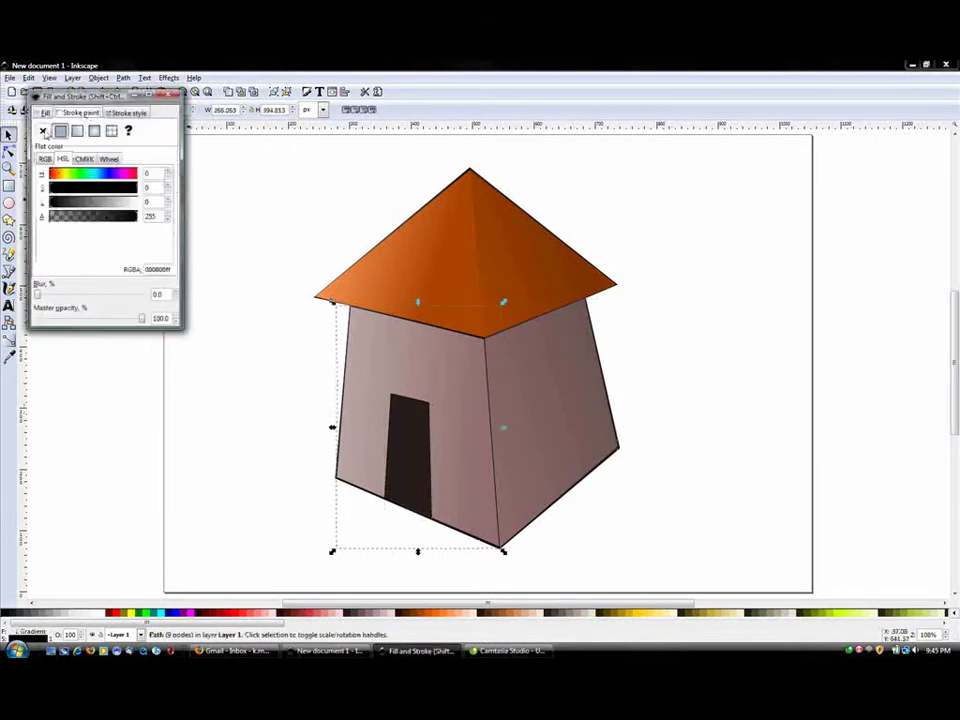
pyautogui.click(173, 95)
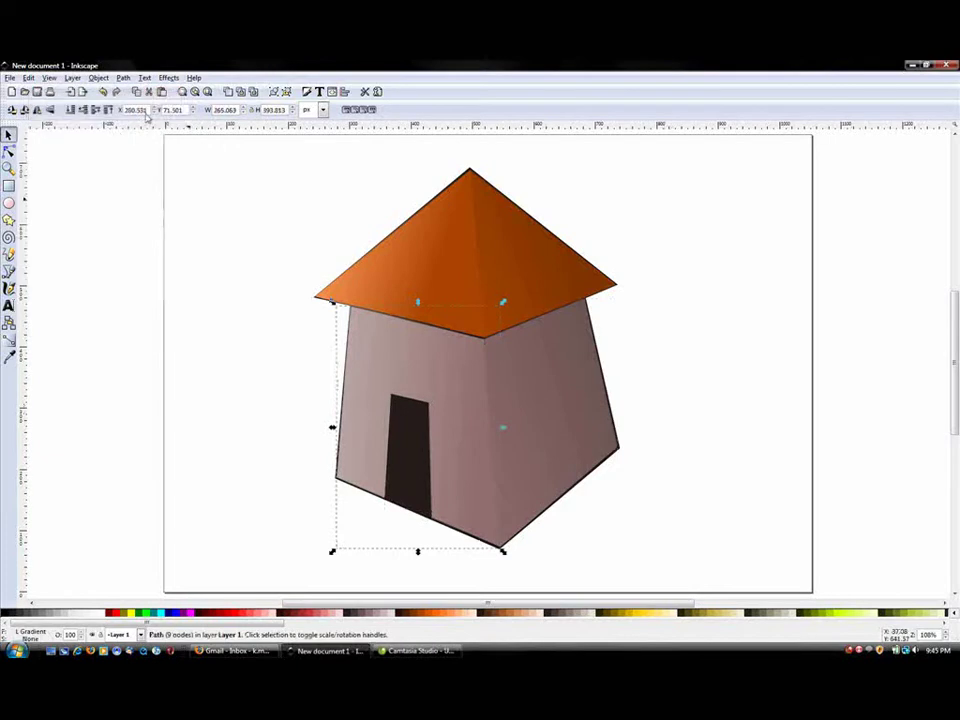
pyautogui.press('F2')
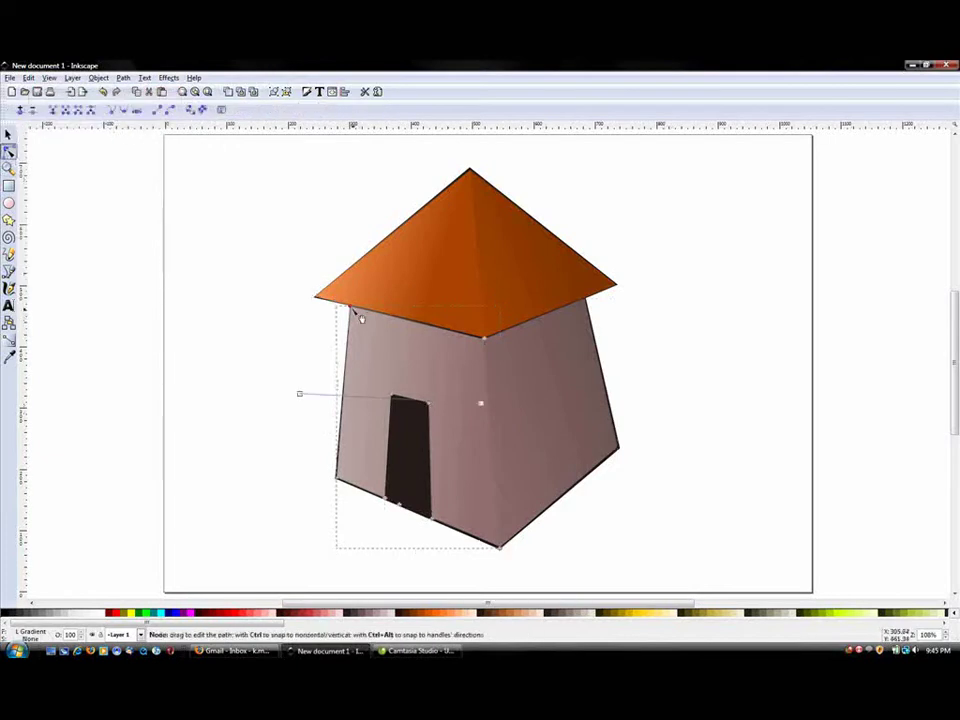
pyautogui.click(354, 310)
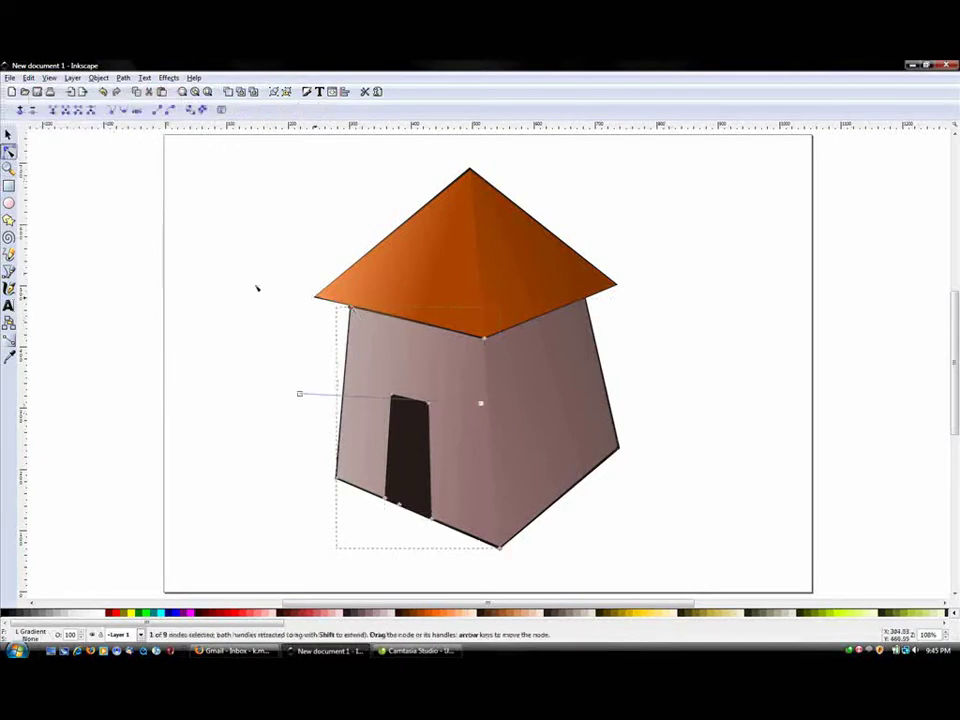
# Draw a closed straight-line band through the left, middle and right wall top corners, then select its corner nodes
pyautogui.click(9, 271)
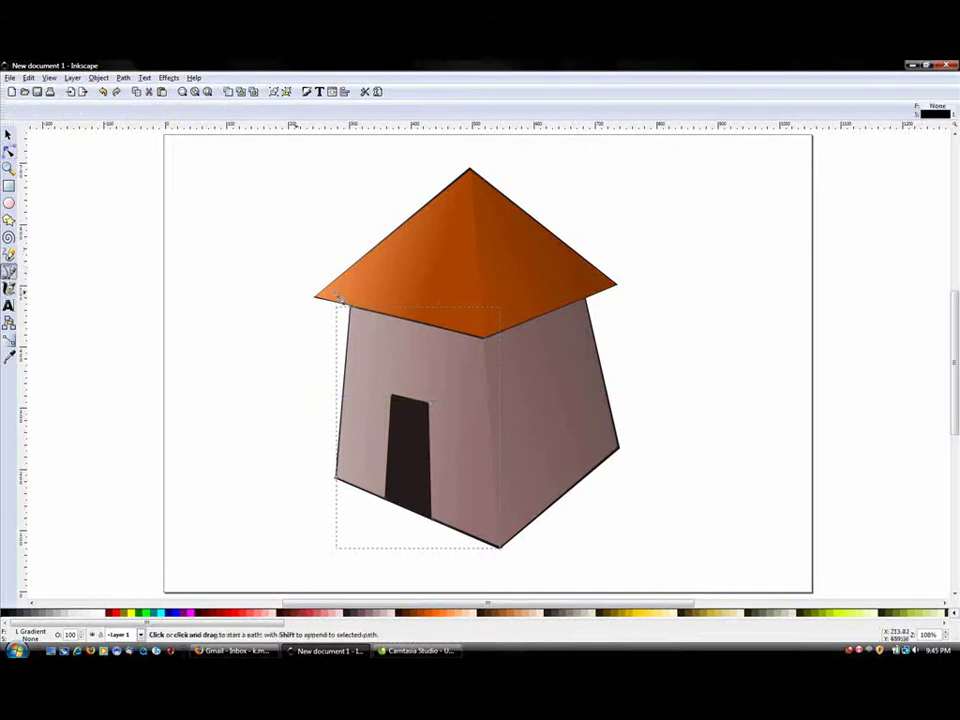
pyautogui.click(355, 312)
pyautogui.click(481, 368)
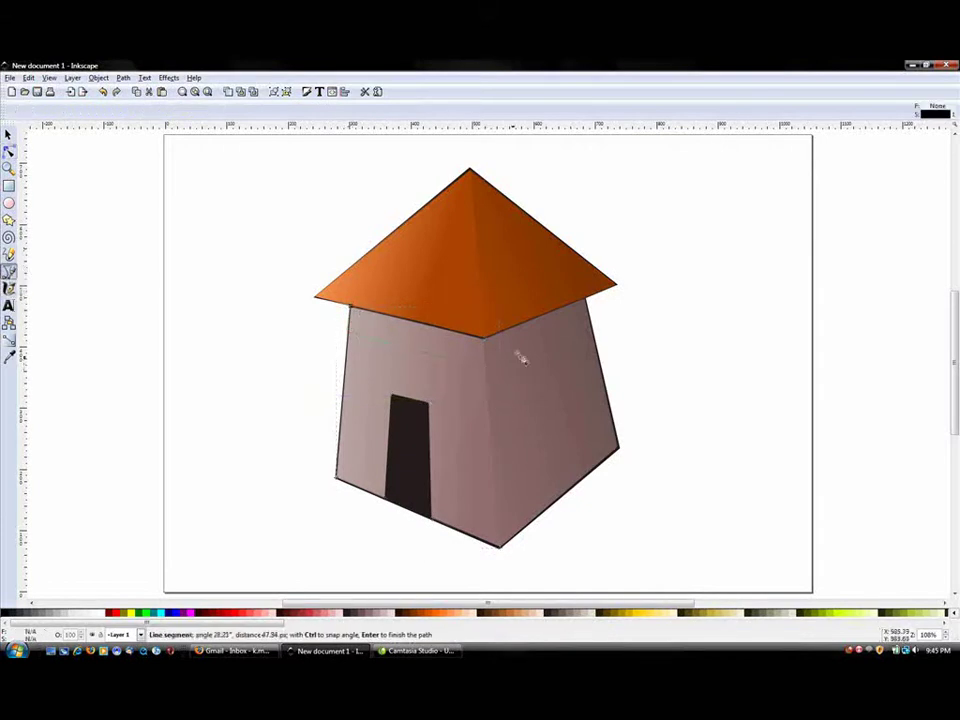
pyautogui.click(591, 307)
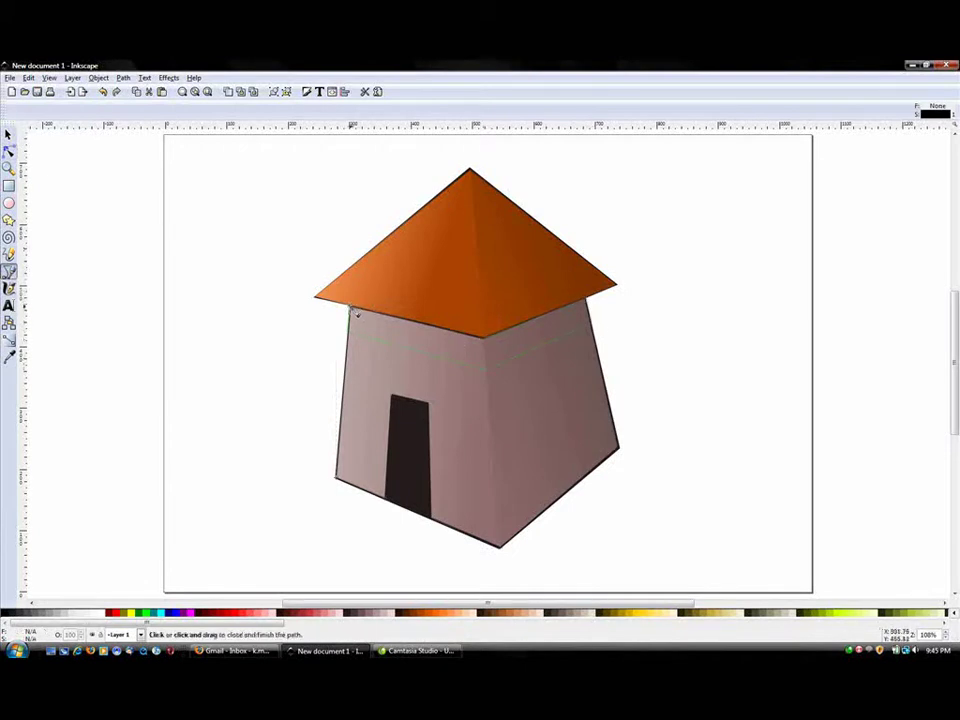
pyautogui.click(352, 312)
pyautogui.press('n')
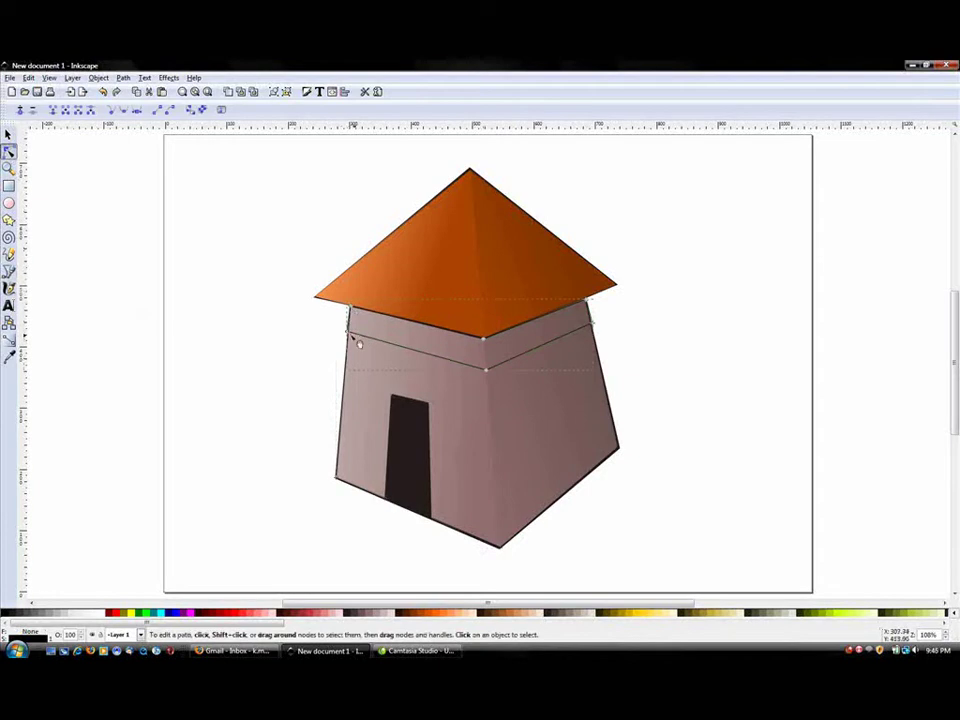
pyautogui.click(351, 332)
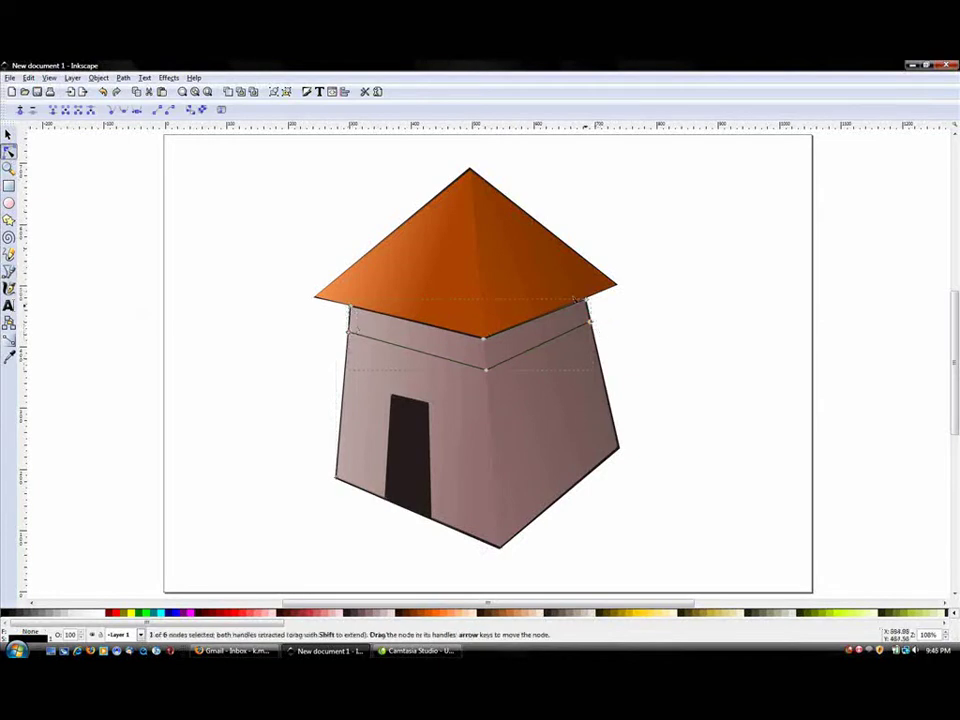
pyautogui.click(588, 302)
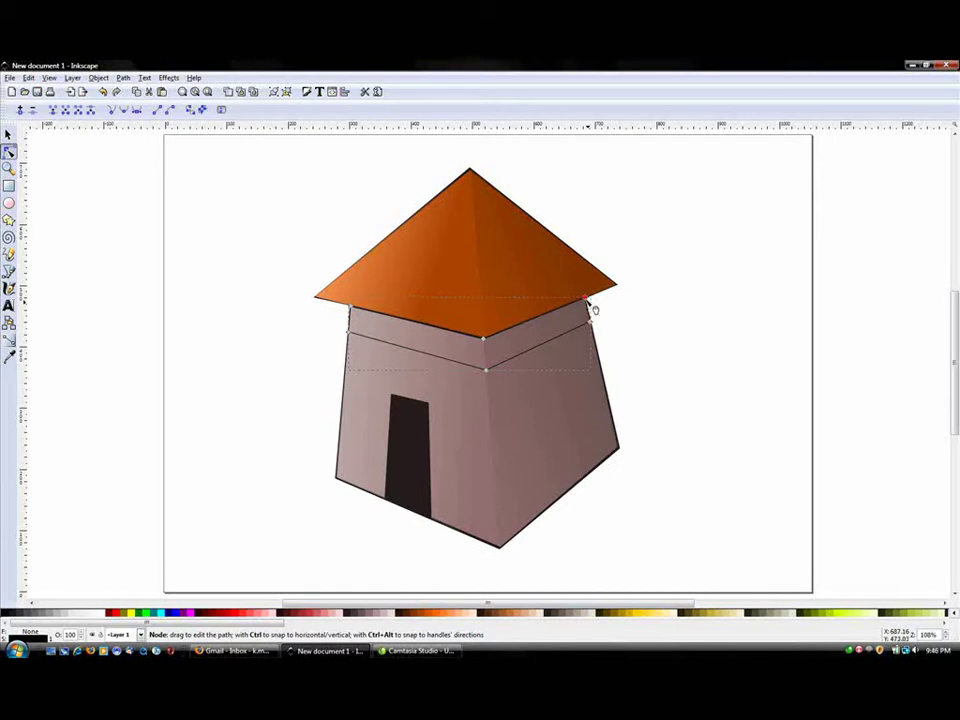
# Fill the band with the door's dark colour using the Dropper and remove its outline
pyautogui.click(9, 355)
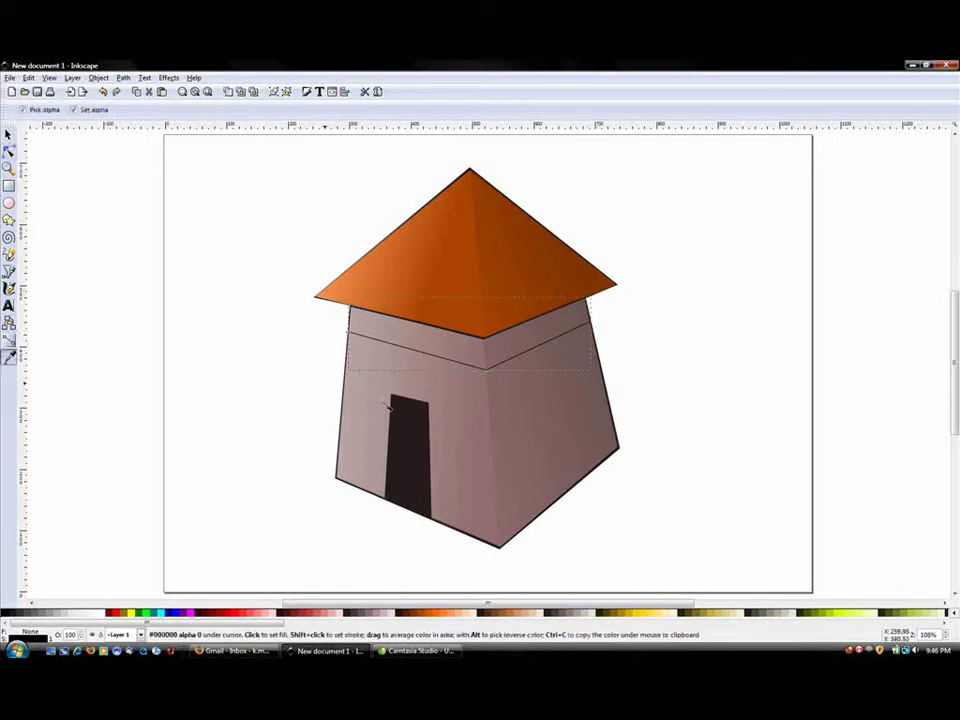
pyautogui.click(413, 430)
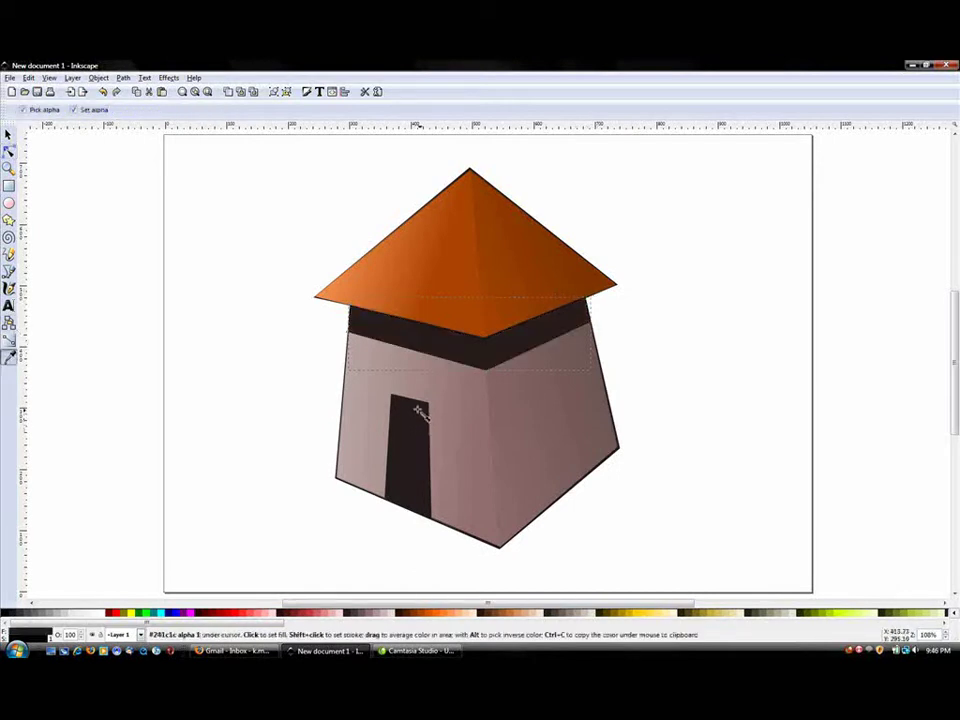
pyautogui.hotkey('ctrl', 'shift', 'f')
pyautogui.click(80, 112)
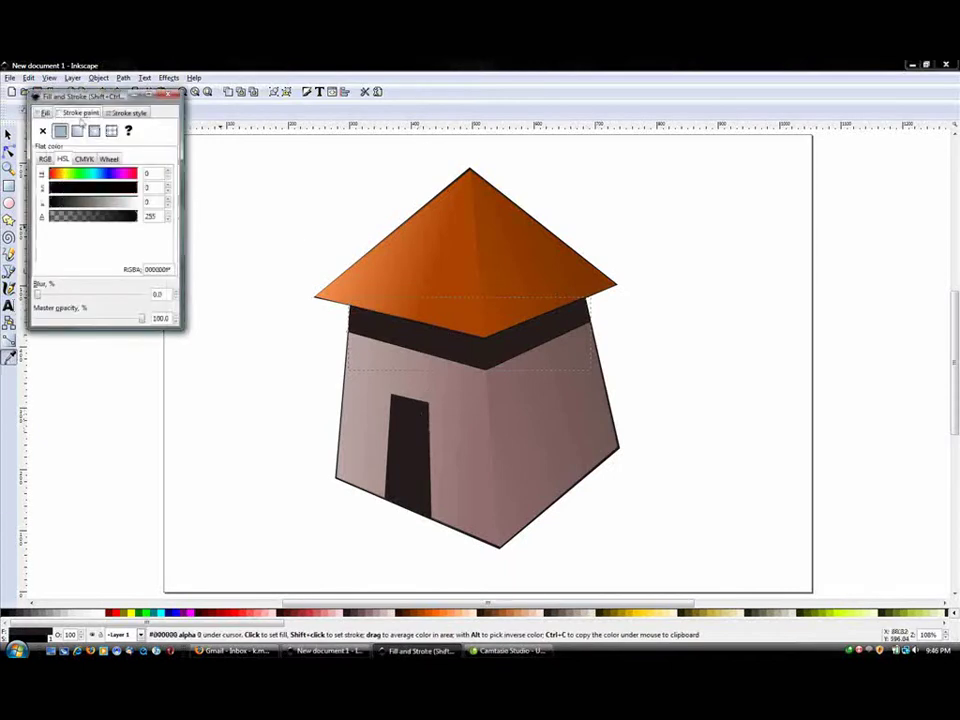
pyautogui.click(42, 131)
pyautogui.click(170, 96)
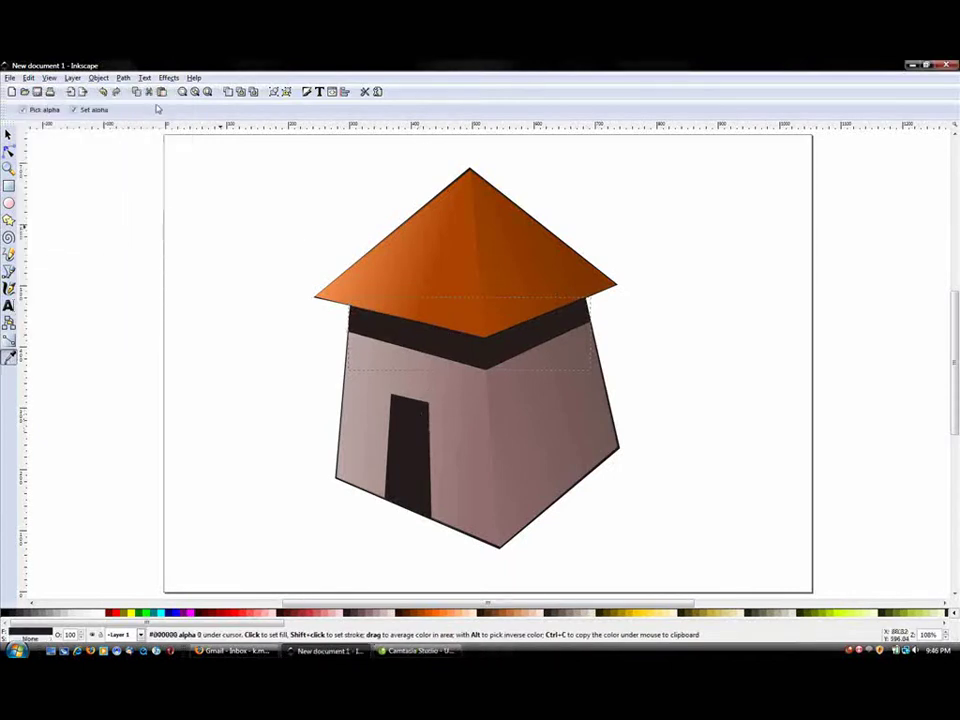
# Set the band's opacity to 30% and deselect everything
pyautogui.write('30')
pyautogui.press('Return')
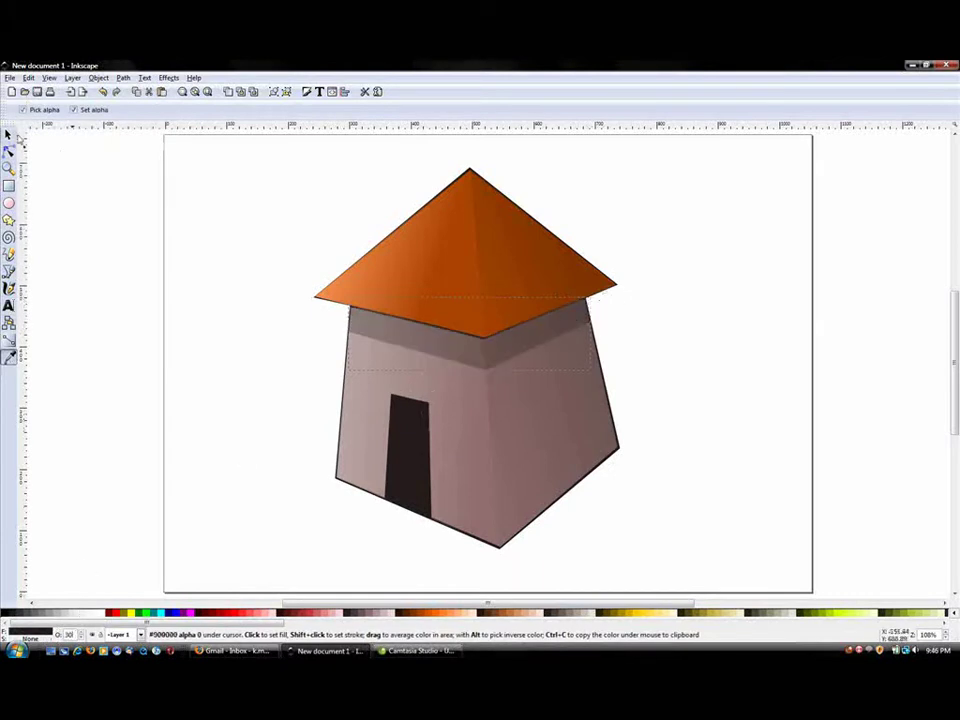
pyautogui.click(8, 133)
pyautogui.click(634, 237)
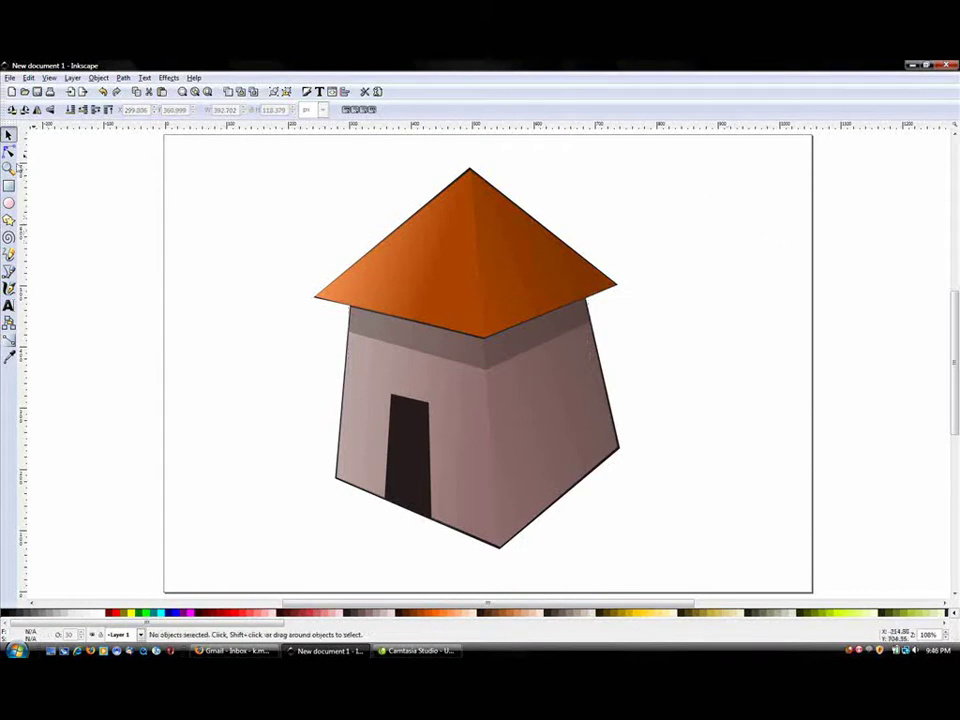
# Group all eight house parts, shrink the group to about 34% and move it upper left
pyautogui.moveTo(285, 156); pyautogui.dragTo(664, 583)
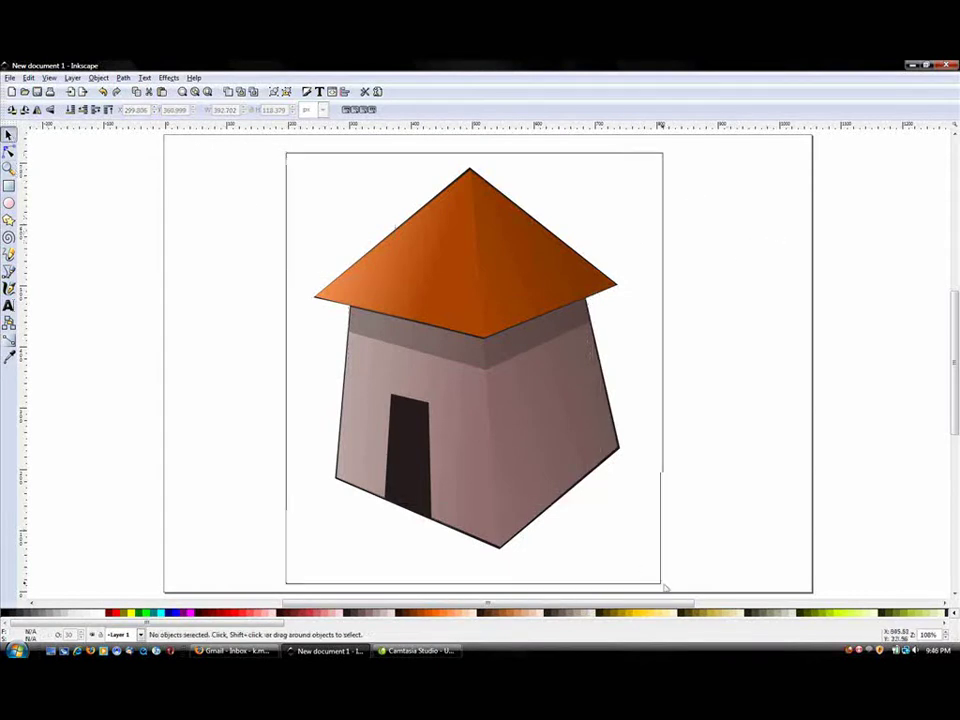
pyautogui.hotkey('ctrl', 'g')
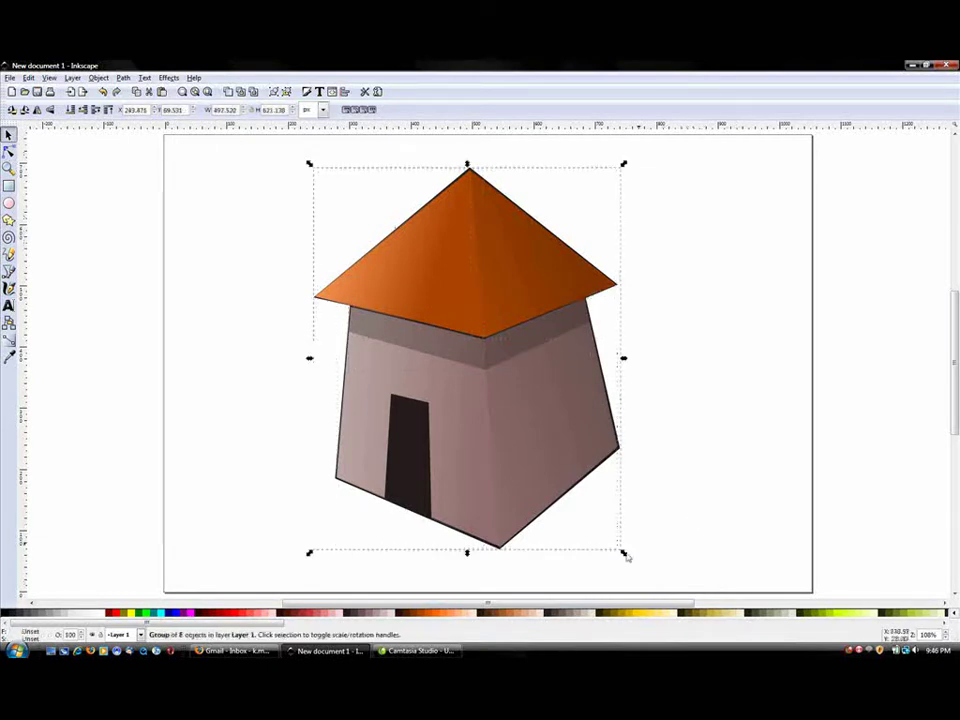
pyautogui.moveTo(623, 552); pyautogui.dragTo(427, 381)
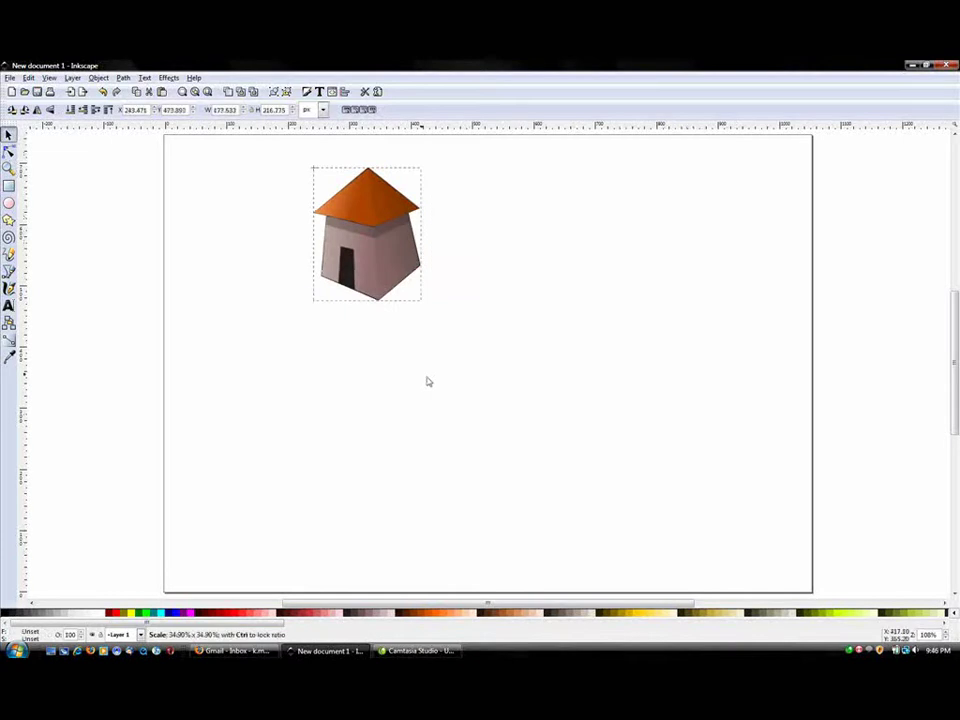
pyautogui.moveTo(386, 265); pyautogui.dragTo(303, 269)
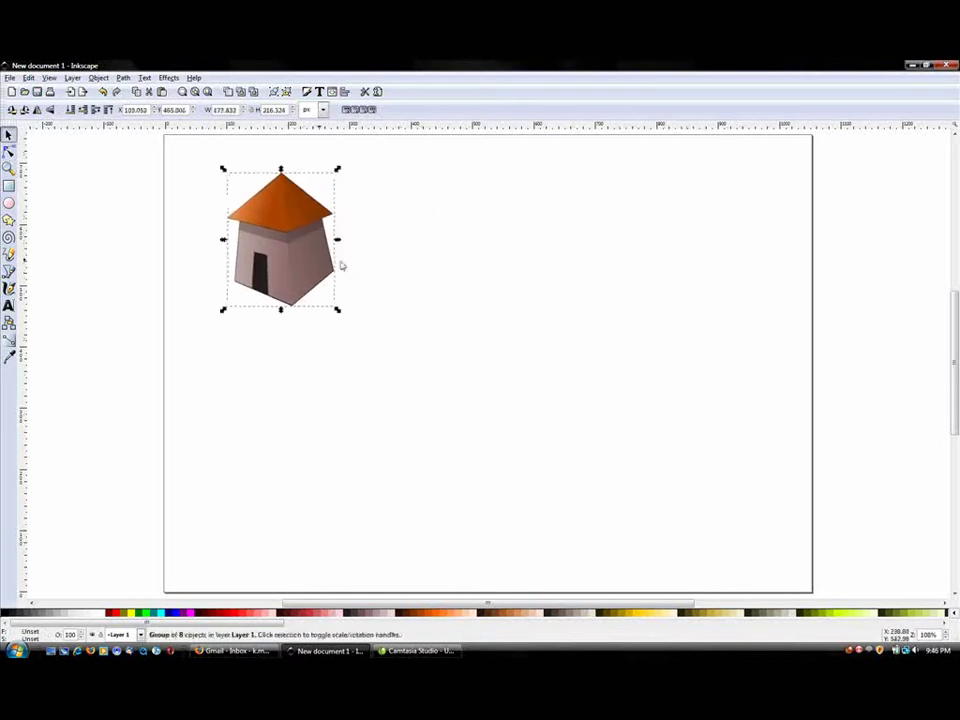
# Paste a medium-sized copy beside the small house and a full-size copy on the right
pyautogui.hotkey('ctrl', 'v')
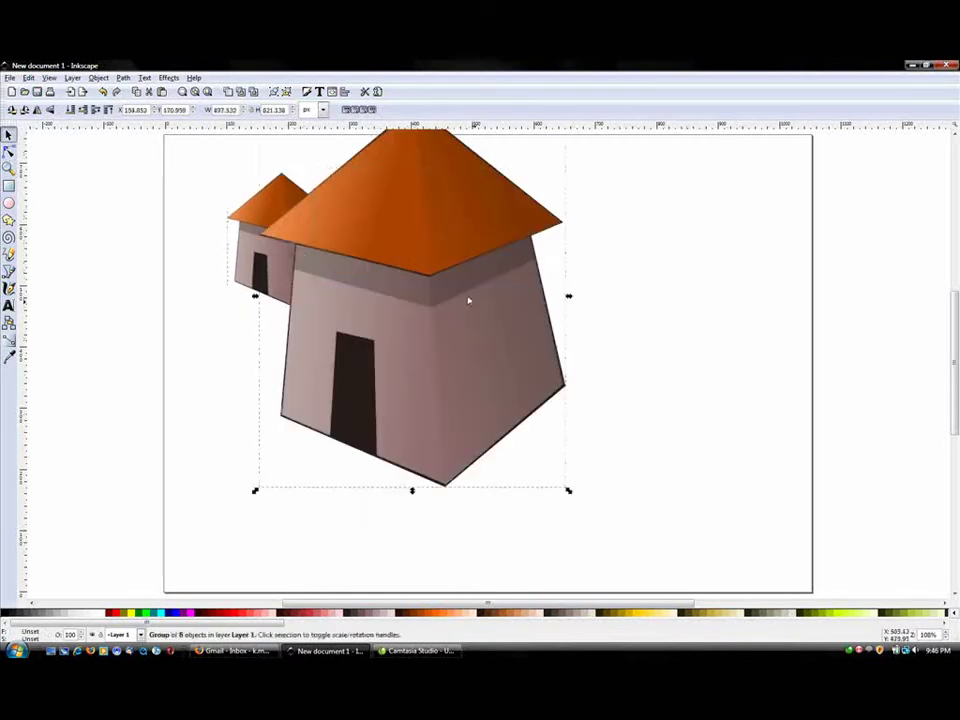
pyautogui.moveTo(468, 300); pyautogui.dragTo(585, 378)
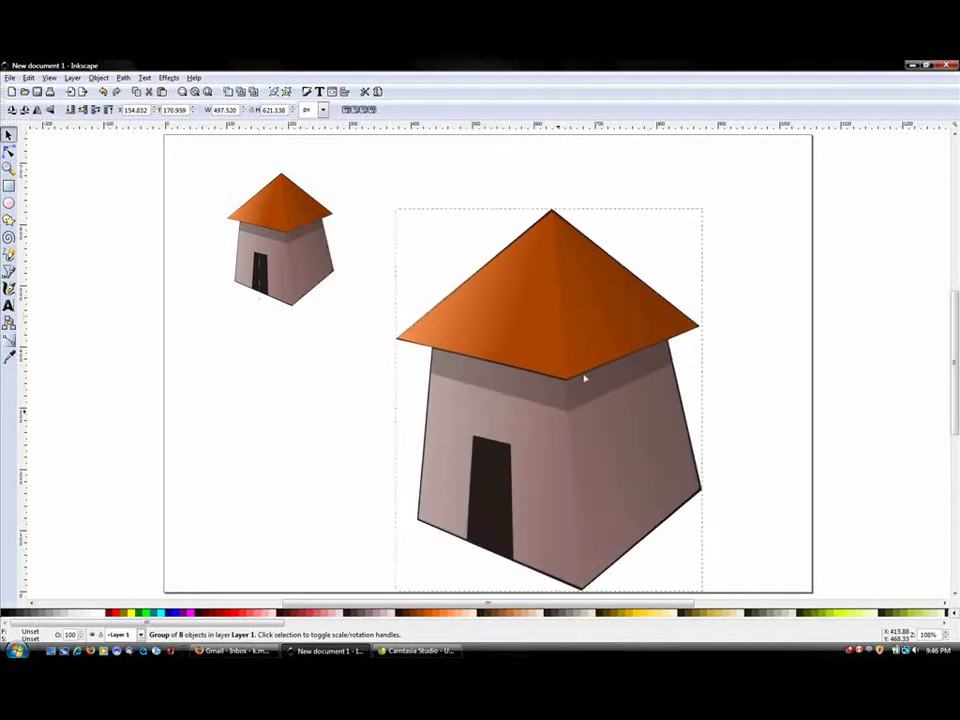
pyautogui.moveTo(702, 209); pyautogui.dragTo(582, 358)
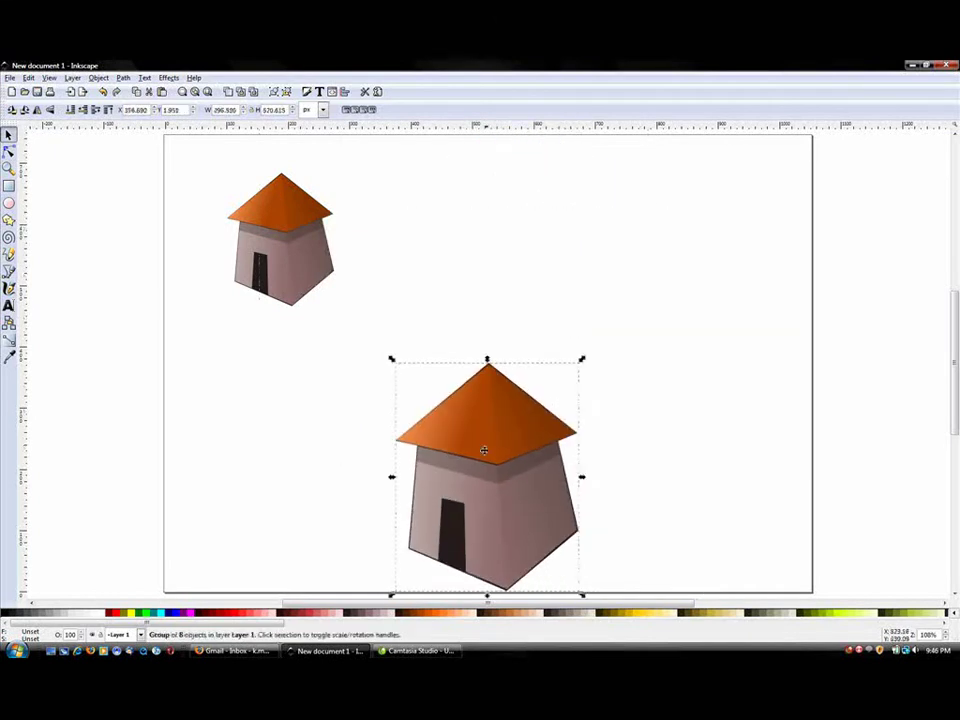
pyautogui.moveTo(484, 450); pyautogui.dragTo(440, 230)
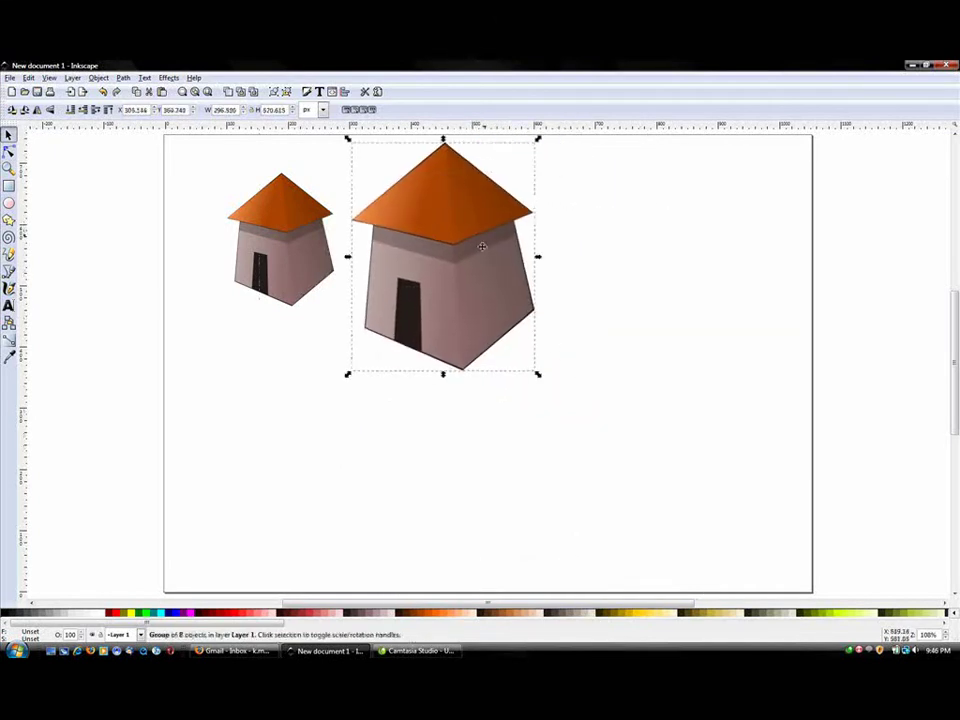
pyautogui.hotkey('ctrl', 'v')
pyautogui.moveTo(531, 339)
pyautogui.mouseDown()
pyautogui.moveTo(649, 366)
pyautogui.moveTo(662, 339)
pyautogui.moveTo(685, 326)
pyautogui.mouseUp()
pyautogui.click(352, 488)
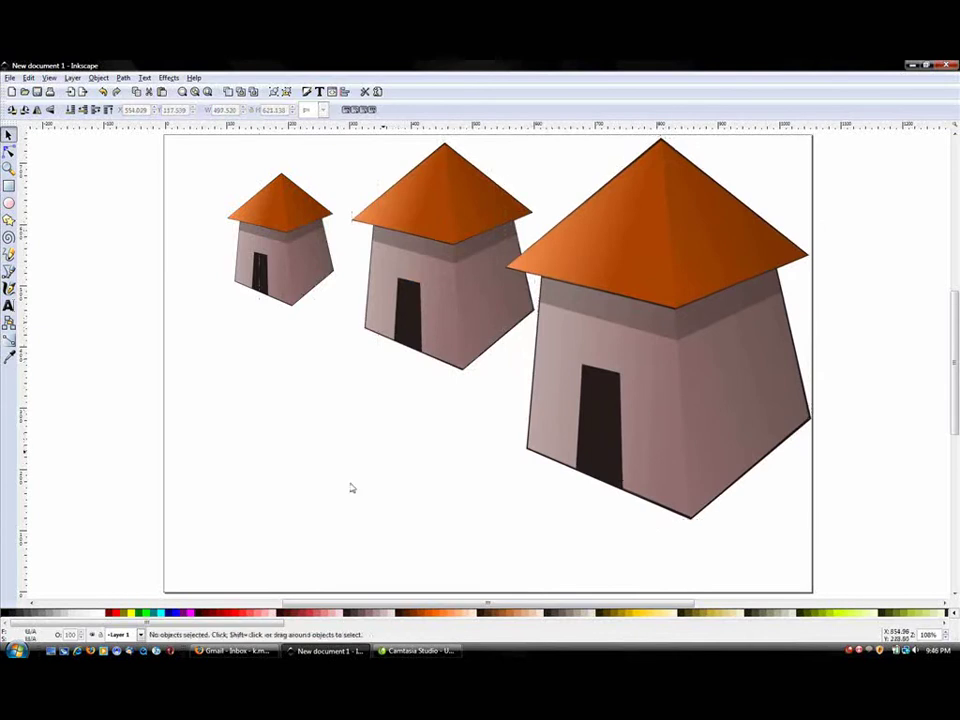